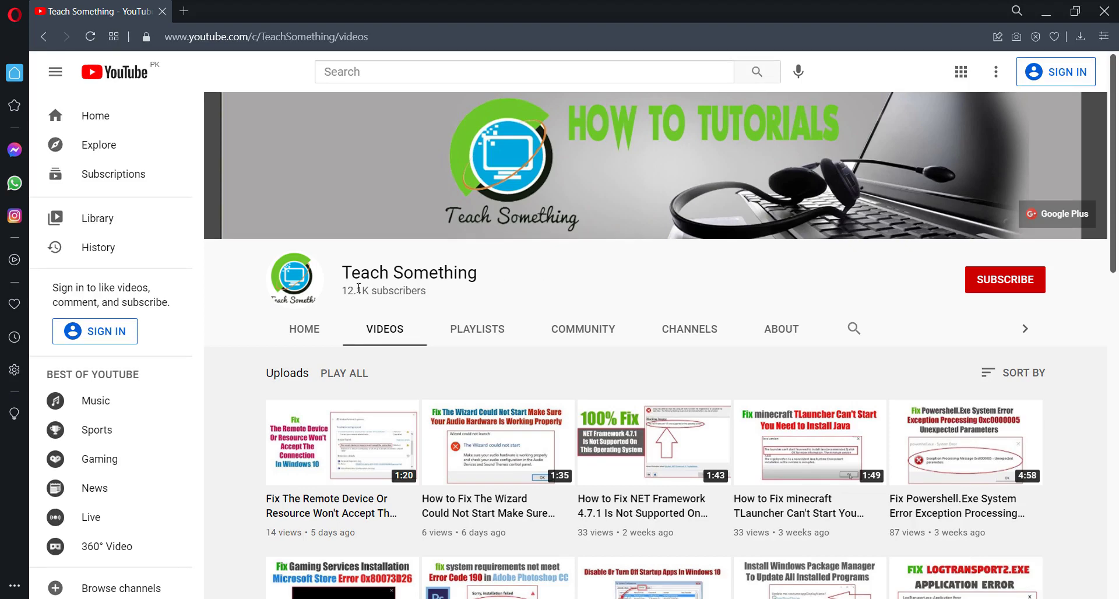
# Select and deselect the channel name and video title text, then minimise the note to reveal the browser.
pyautogui.moveTo(345, 271); pyautogui.dragTo(437, 294)
pyautogui.click(513, 295)
pyautogui.hotkey('alt', 'Tab')
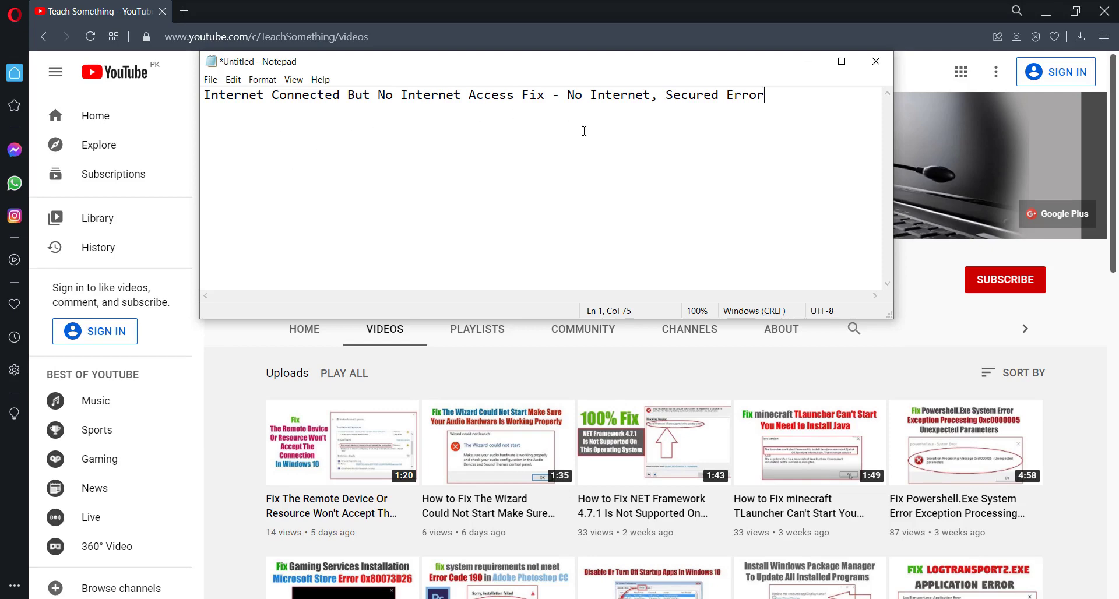
pyautogui.moveTo(767, 95); pyautogui.dragTo(371, 95)
pyautogui.click(645, 108)
pyautogui.click(807, 62)
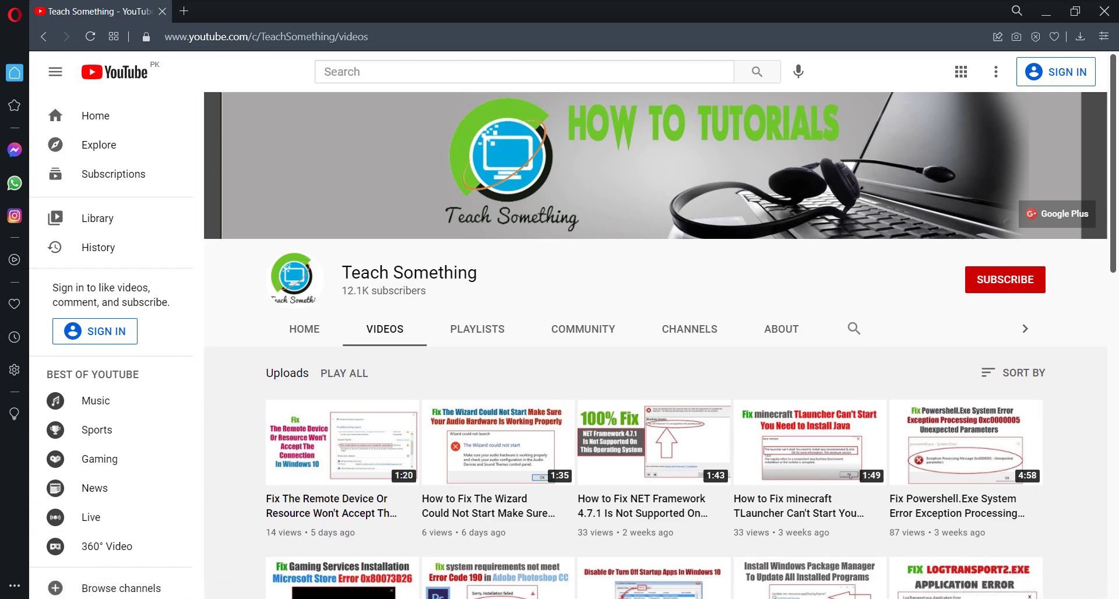
# Open Control Panel's adapter list via Network and Sharing Center and select the Ethernet adapter.
pyautogui.press('super+s')
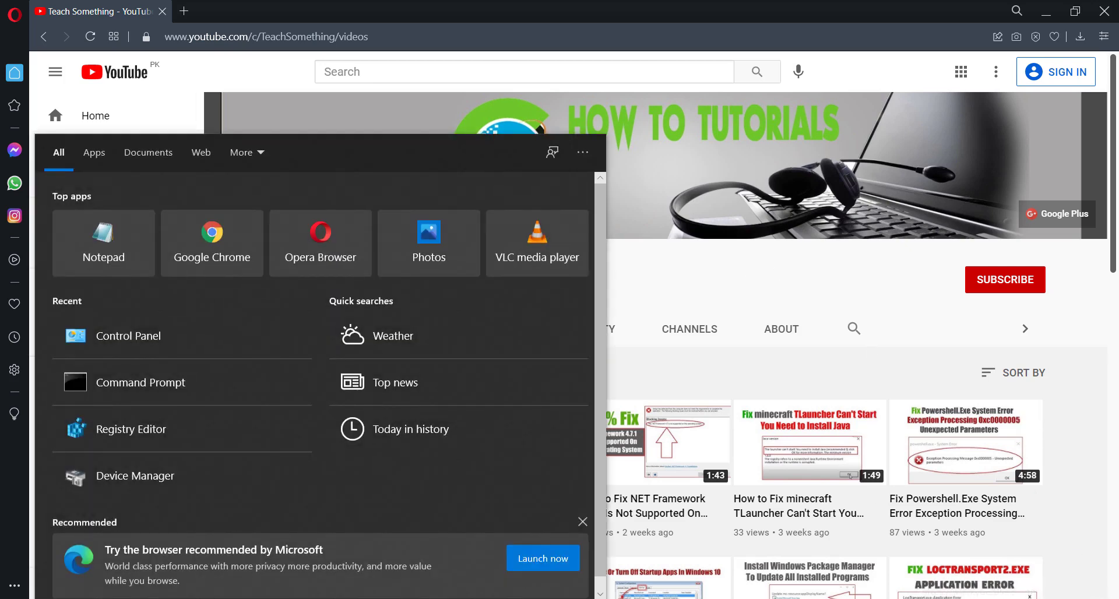
pyautogui.write('control panel')
pyautogui.press('Return')
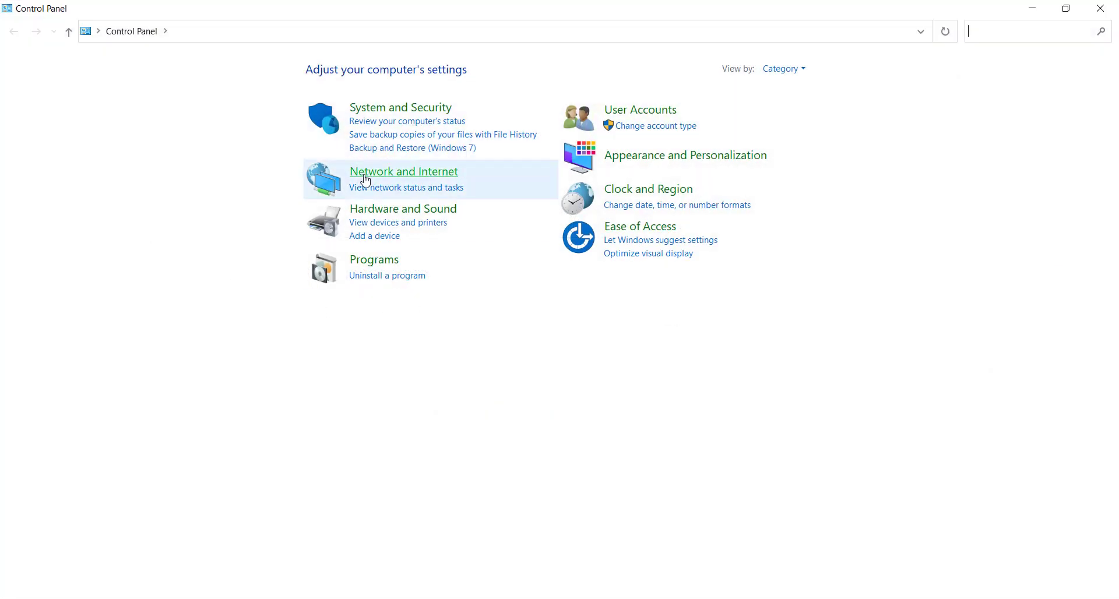
pyautogui.click(441, 174)
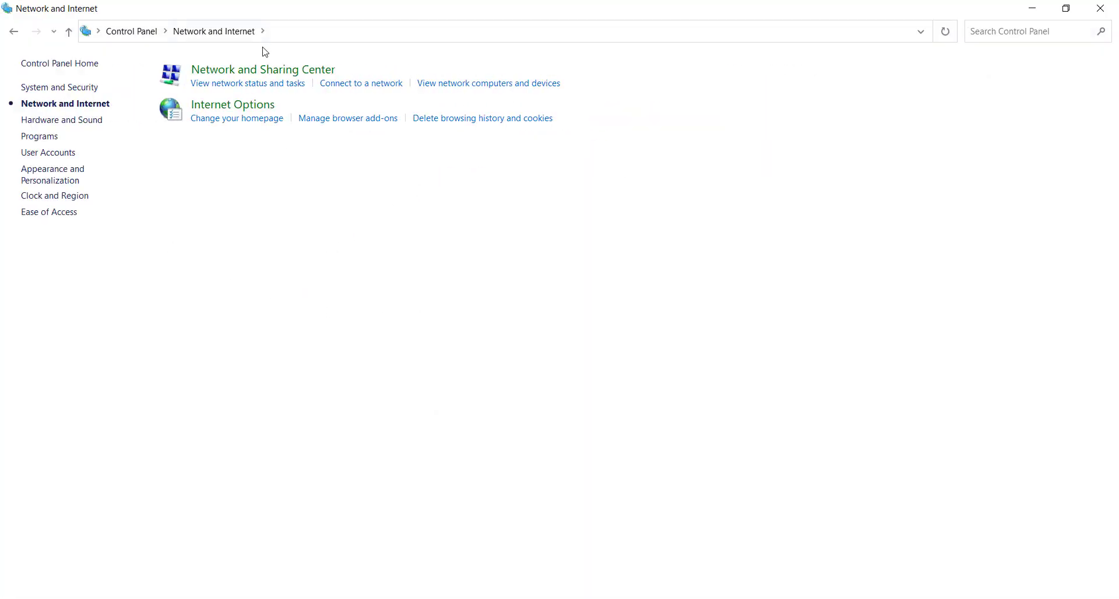
pyautogui.click(301, 71)
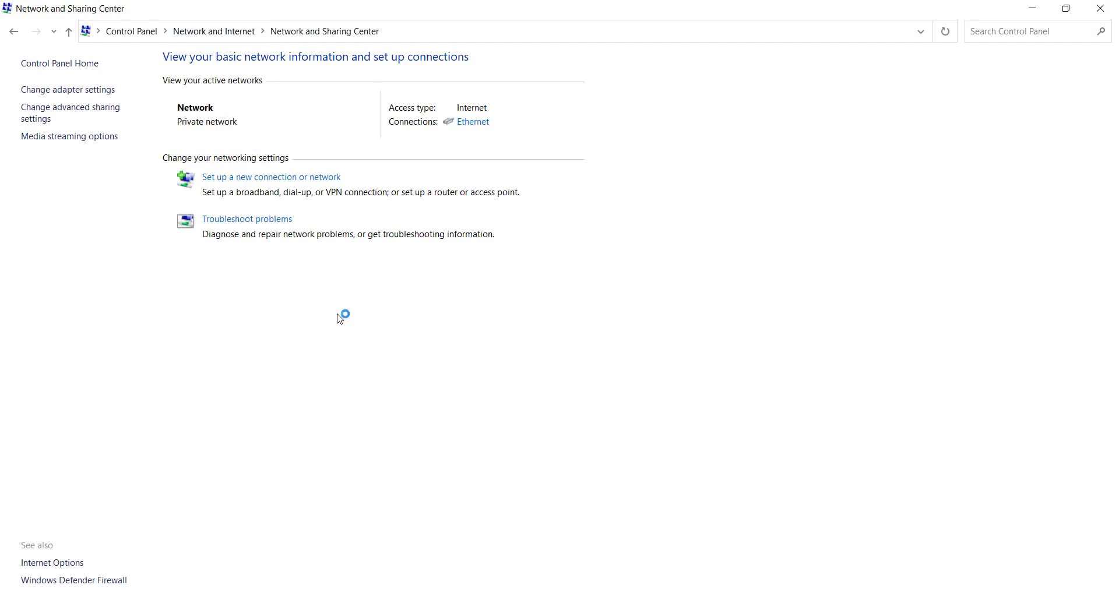
pyautogui.click(76, 93)
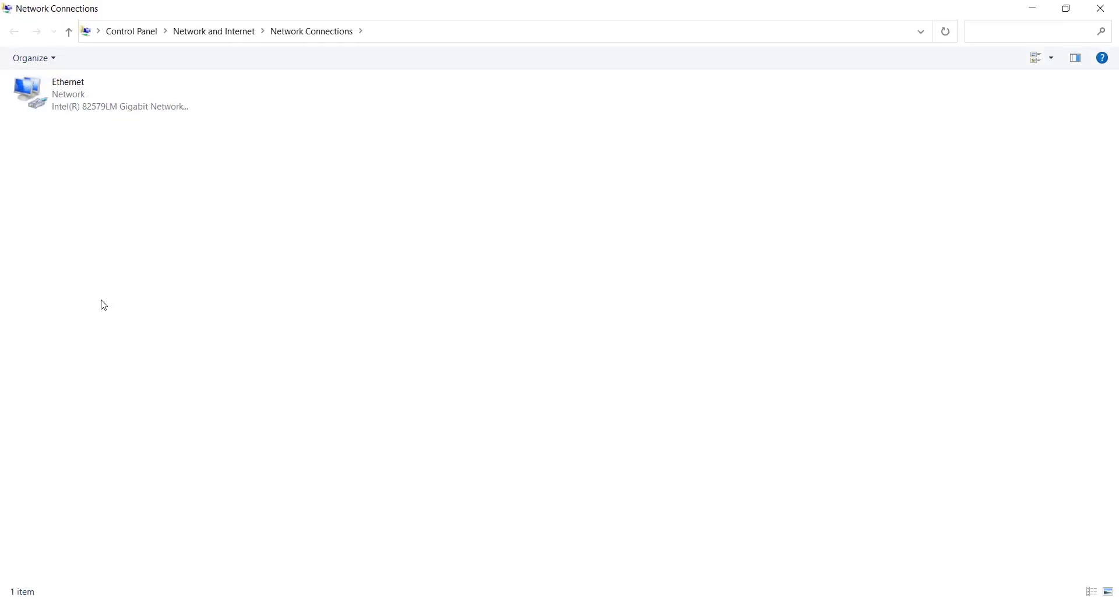
pyautogui.click(63, 108)
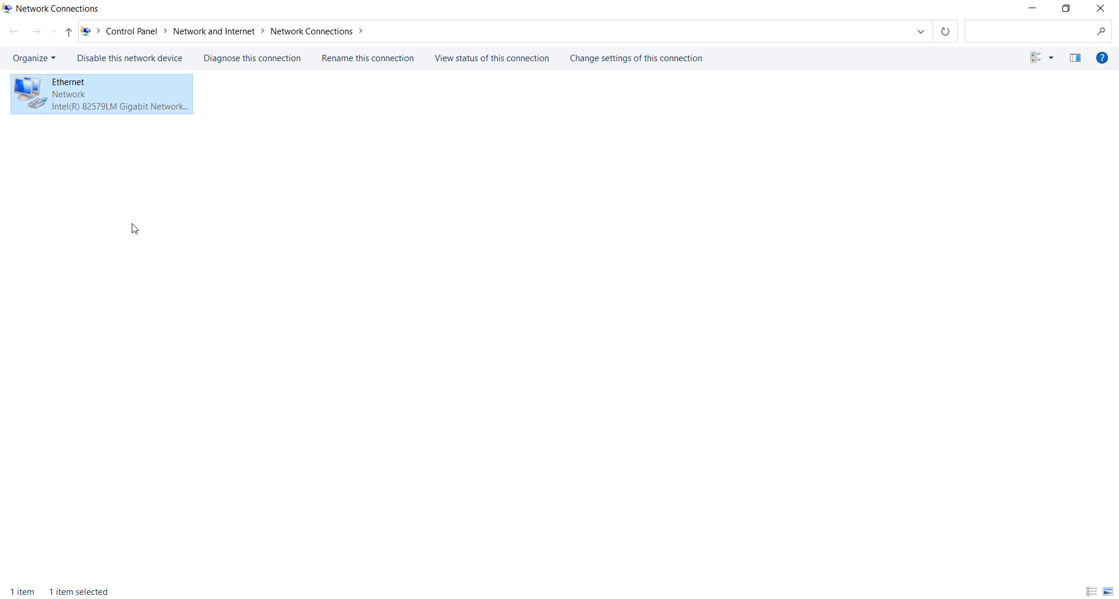
# Turn off Client for Microsoft Networks, File and Printer Sharing and IPv6 for Ethernet, then close the windows.
pyautogui.rightClick(68, 89)
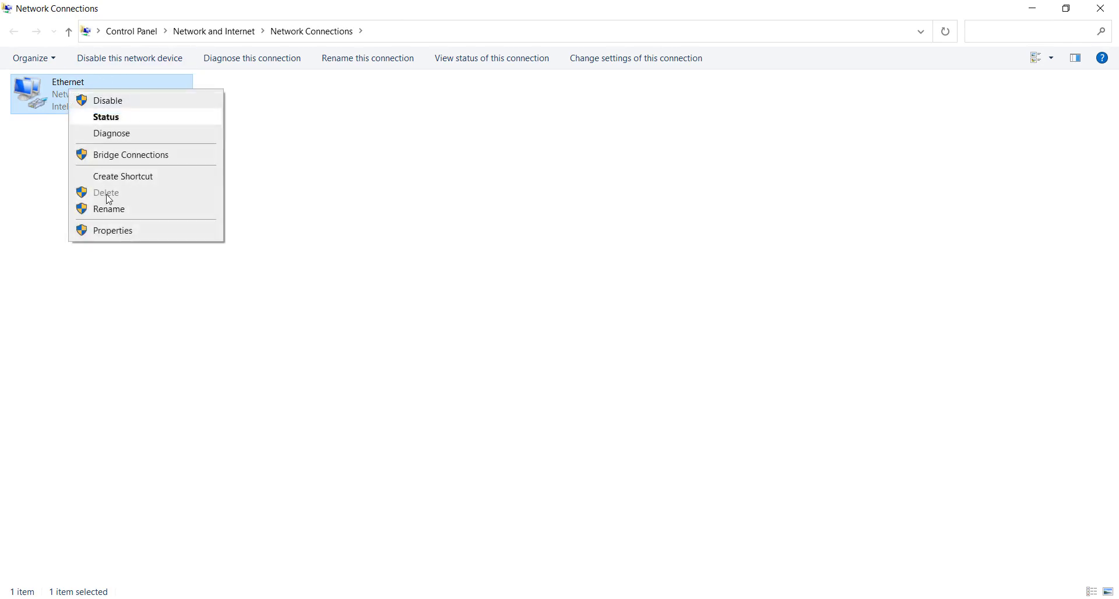
pyautogui.click(112, 230)
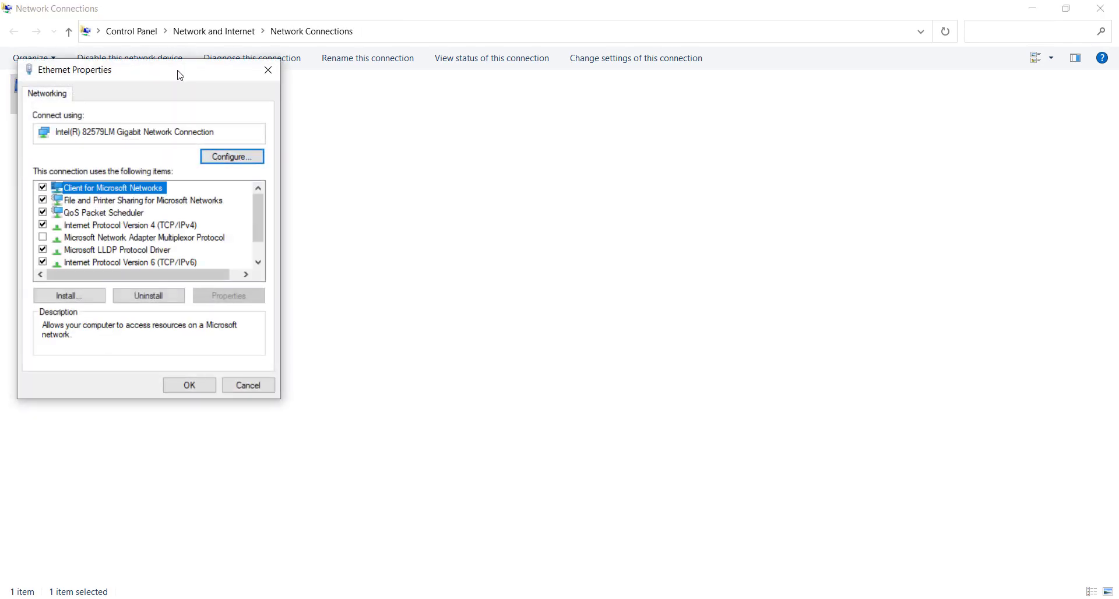
pyautogui.moveTo(181, 75); pyautogui.dragTo(436, 111)
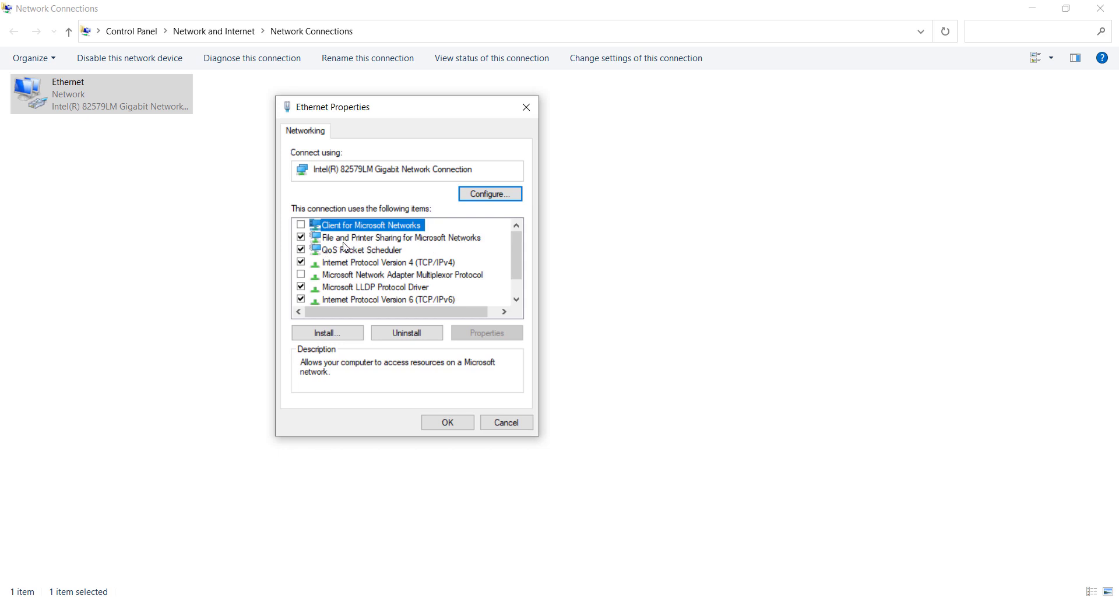
pyautogui.click(302, 238)
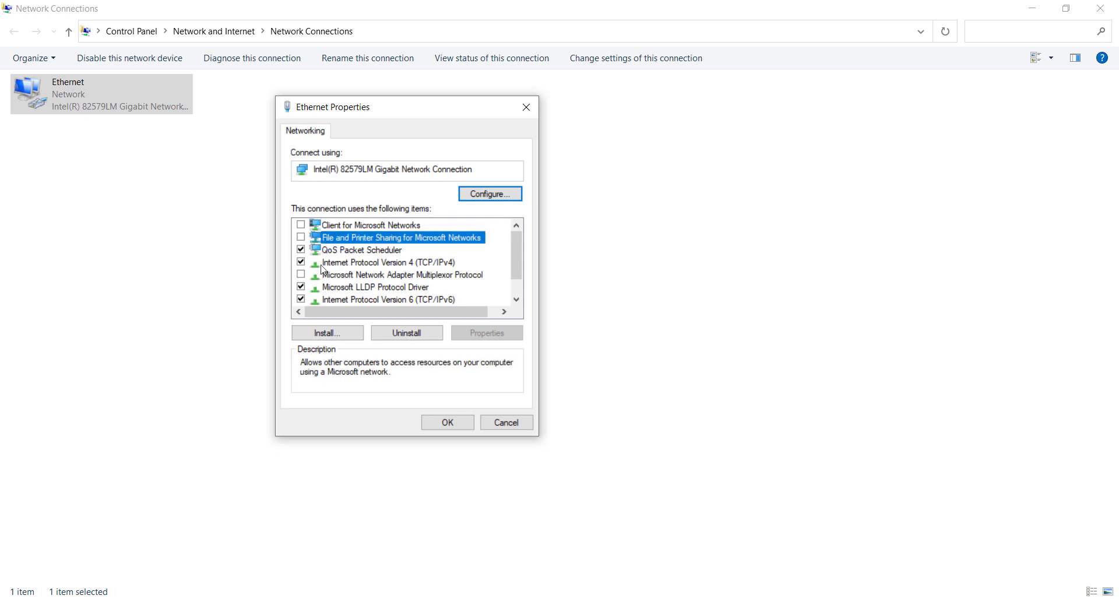
pyautogui.moveTo(517, 256); pyautogui.dragTo(516, 272)
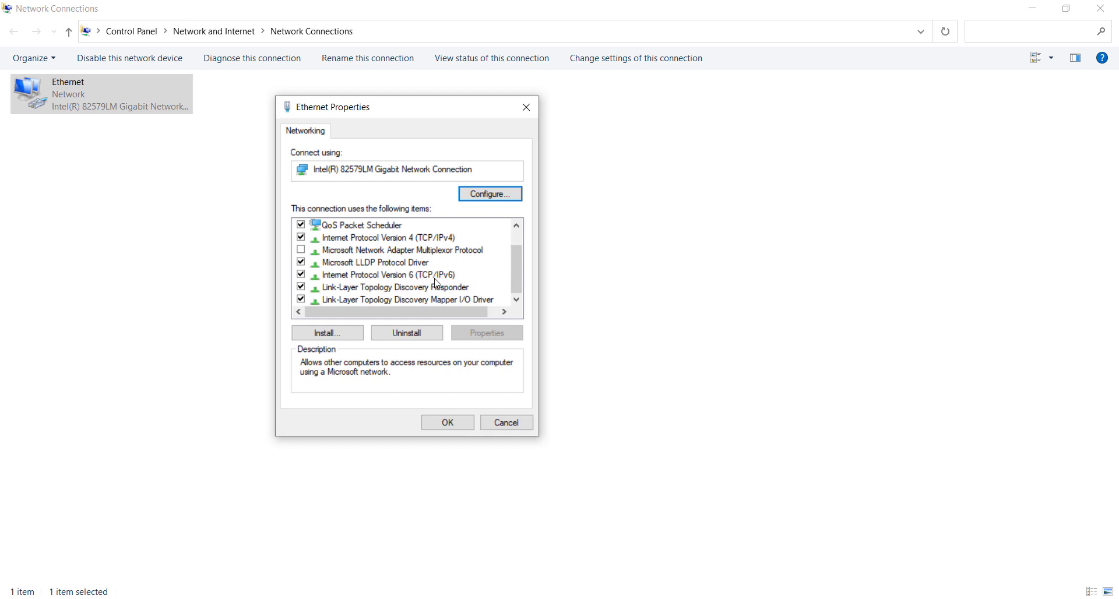
pyautogui.click(302, 274)
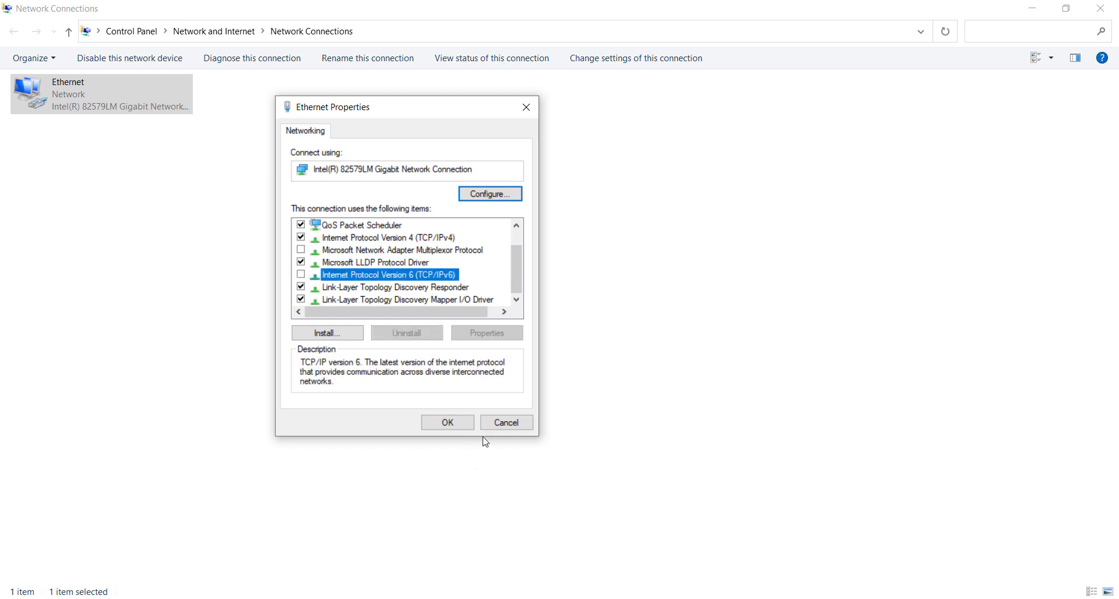
pyautogui.click(455, 423)
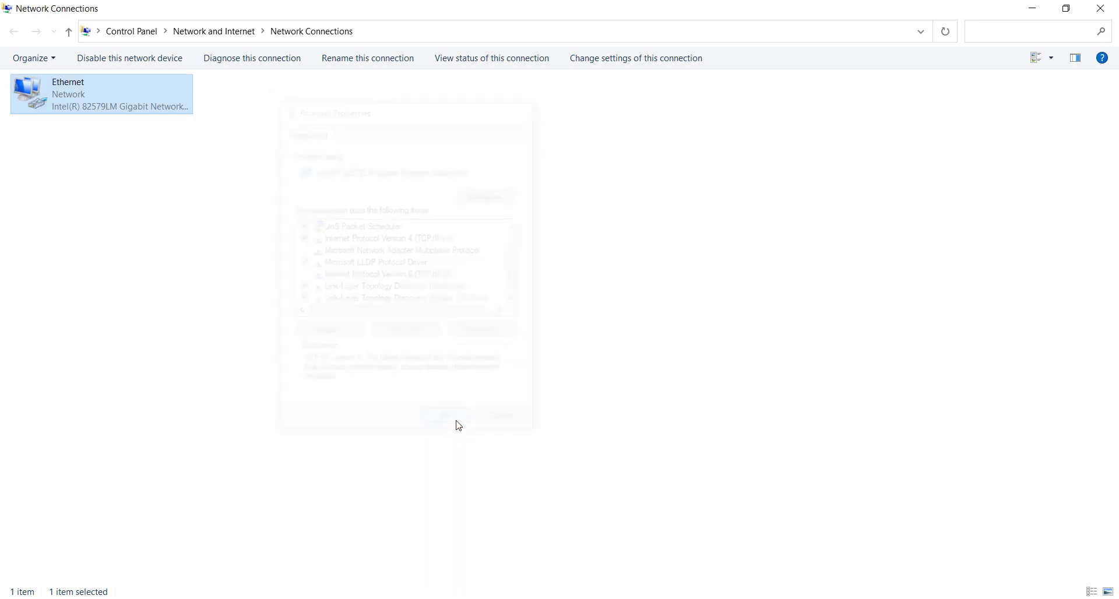
pyautogui.click(1098, 8)
pyautogui.click(1100, 8)
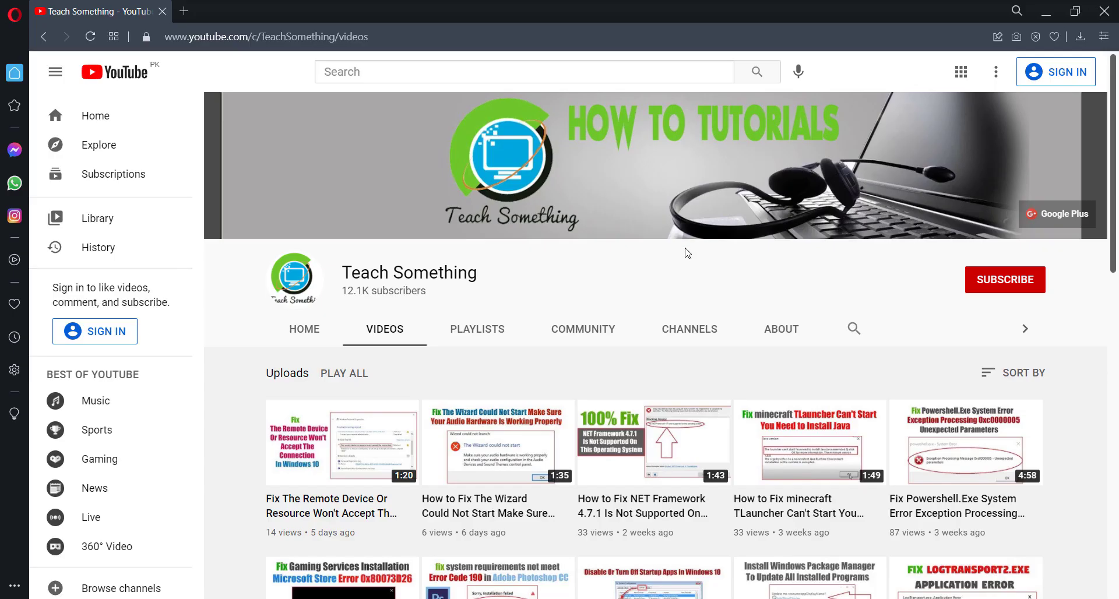
pyautogui.press('super')
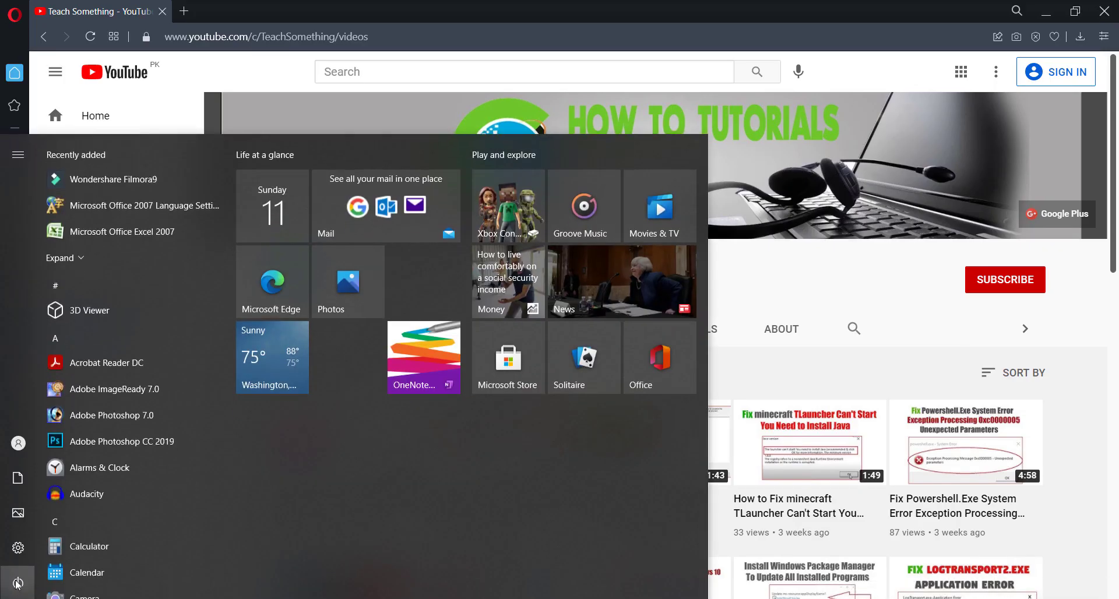
pyautogui.click(18, 584)
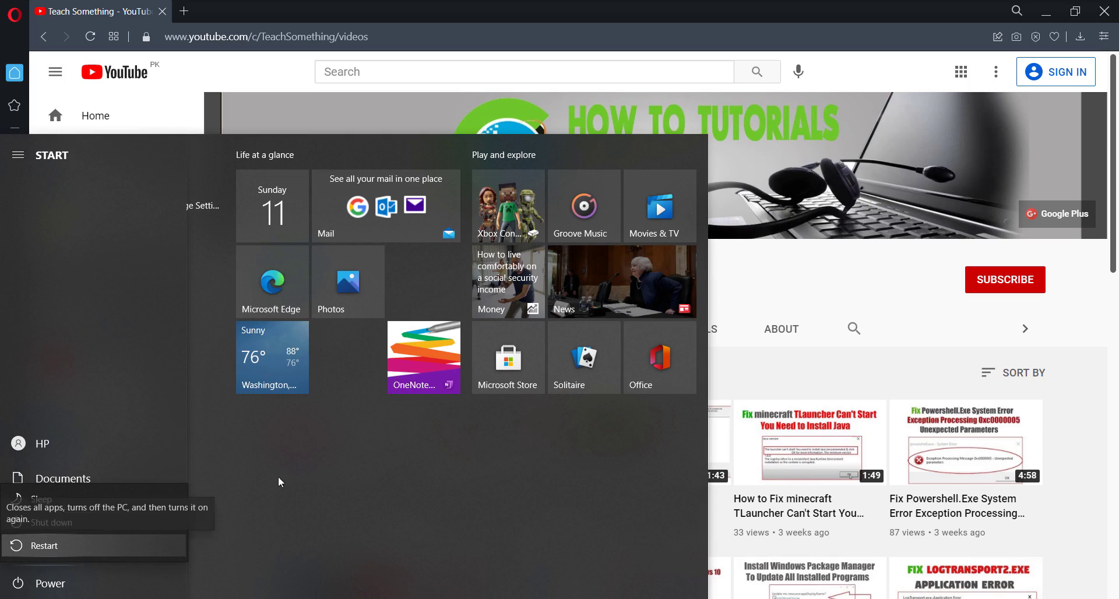
pyautogui.press('Escape')
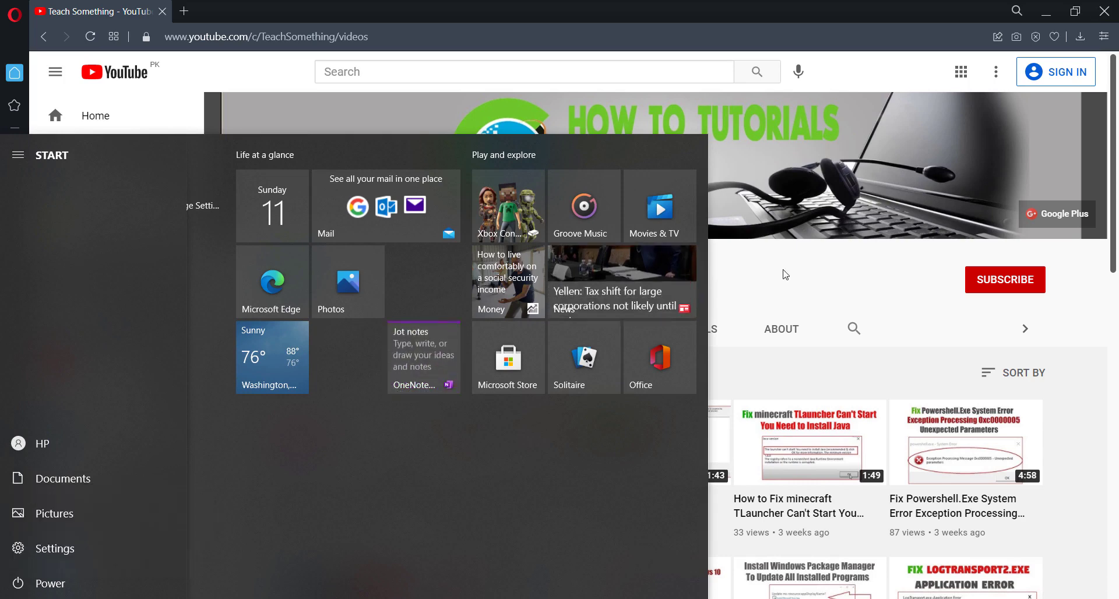
pyautogui.click(786, 275)
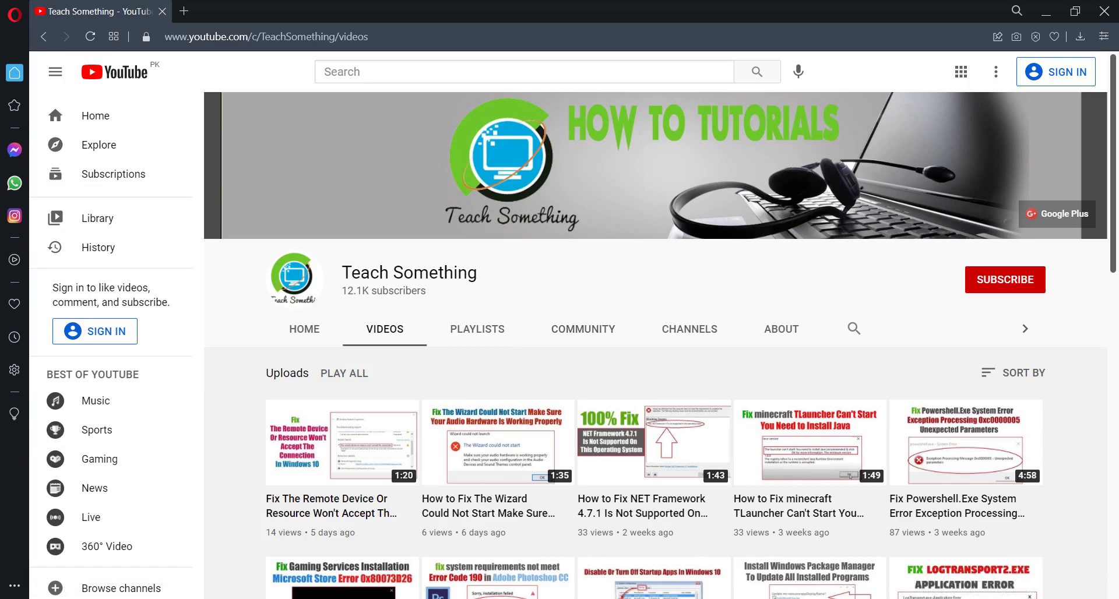
# Open Device Manager and select the Intel 82579LM adapter under Network adapters.
pyautogui.press('super+s')
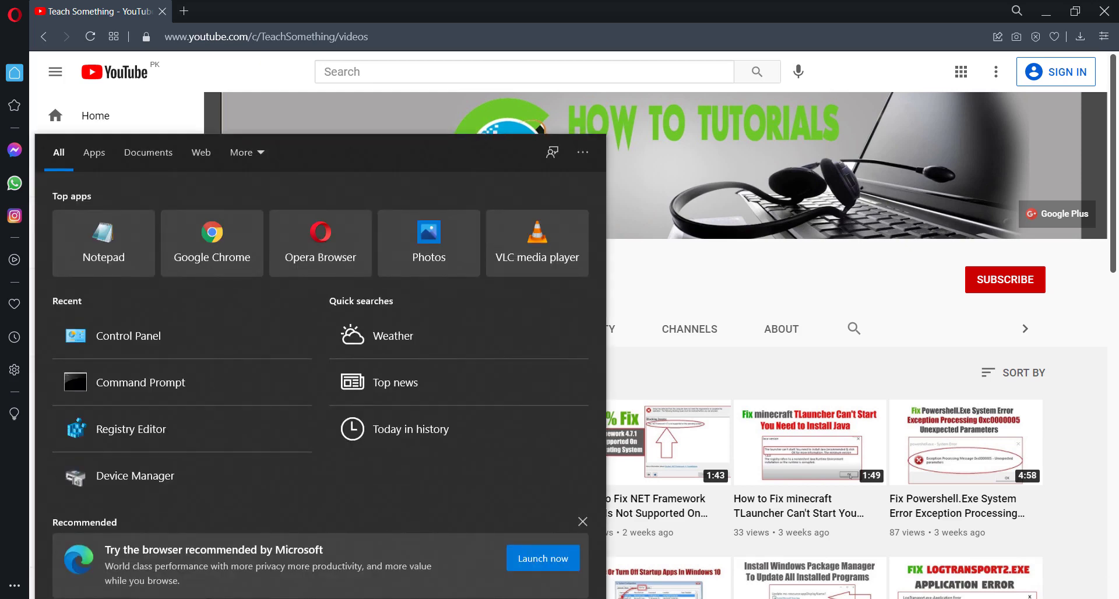
pyautogui.write('De')
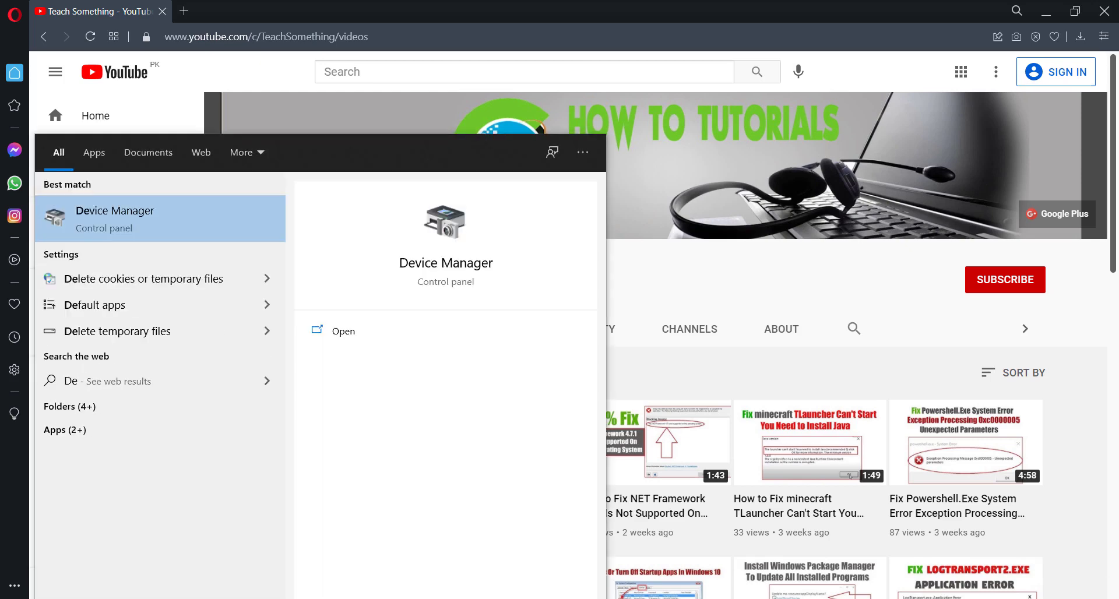
pyautogui.click(127, 229)
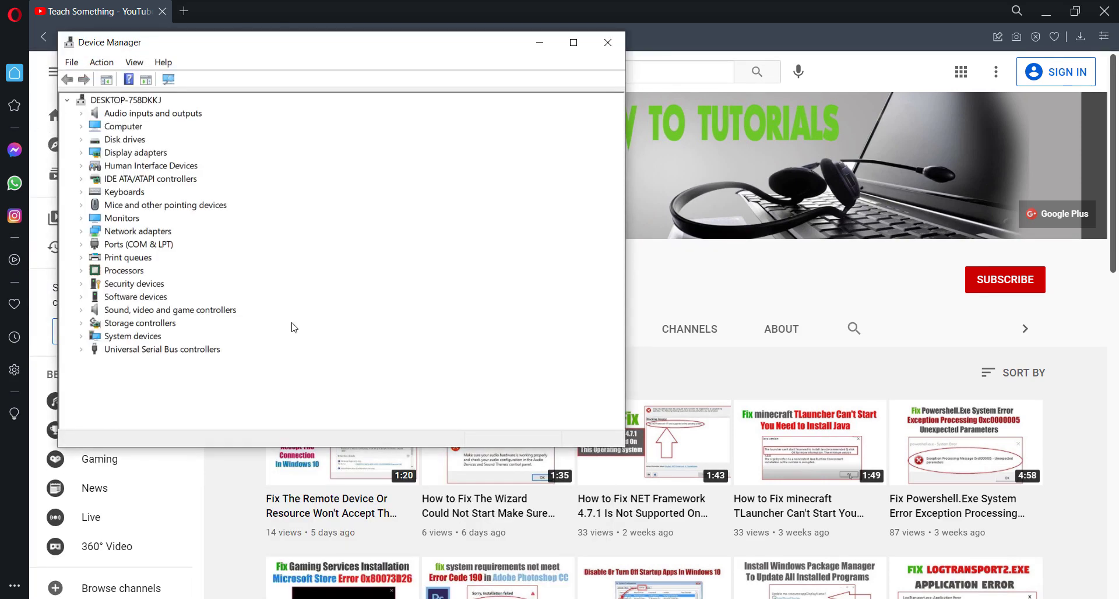
pyautogui.click(81, 232)
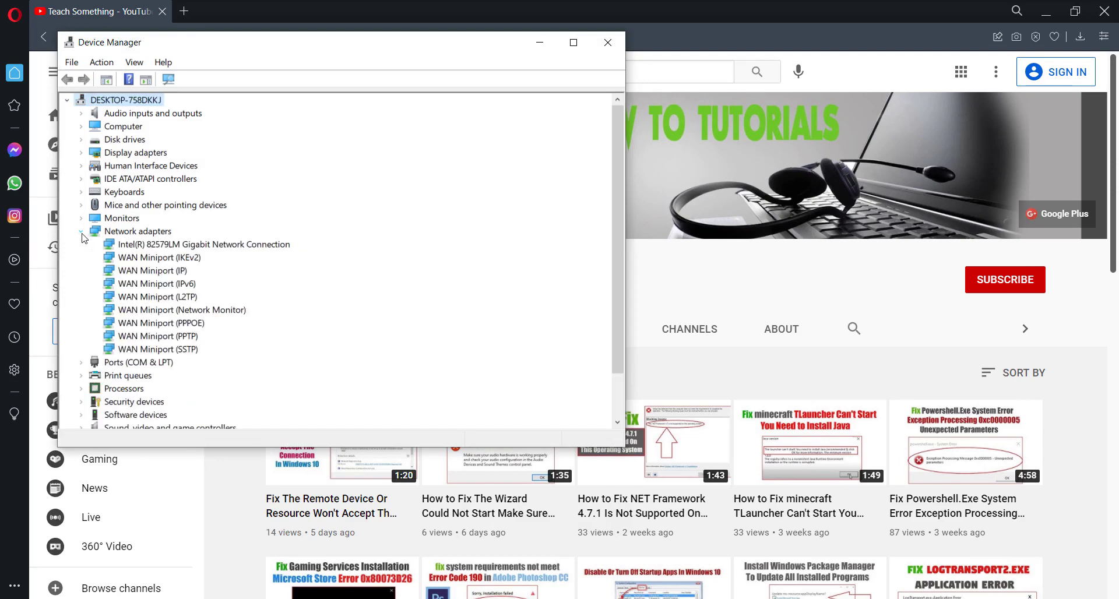
pyautogui.click(235, 250)
# Search automatically for an Intel adapter driver update, find the best is installed, and close Device Manager.
pyautogui.rightClick(210, 249)
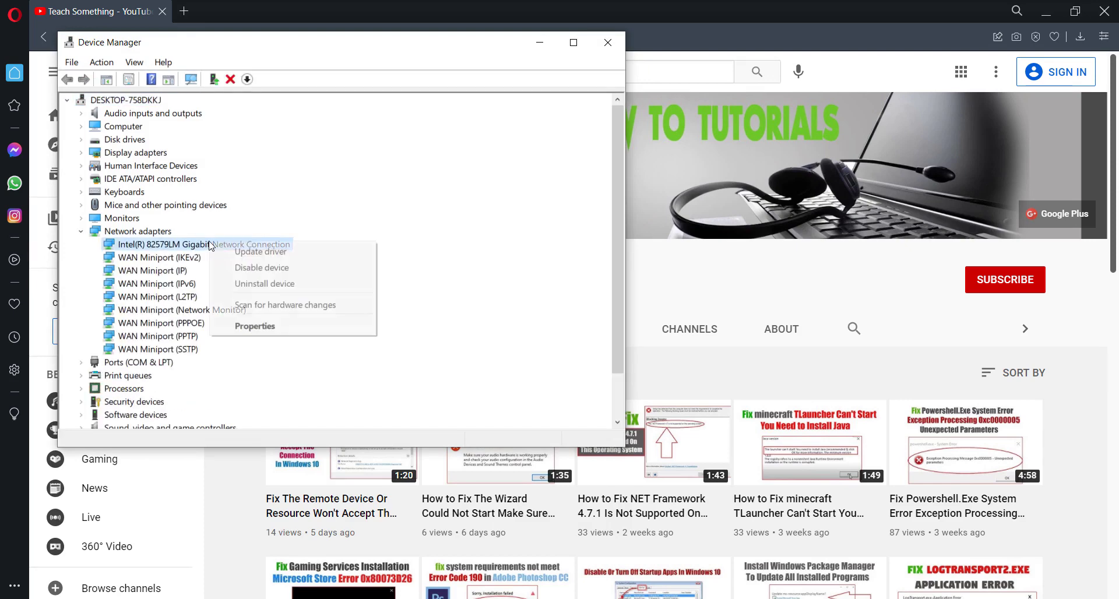
pyautogui.click(258, 251)
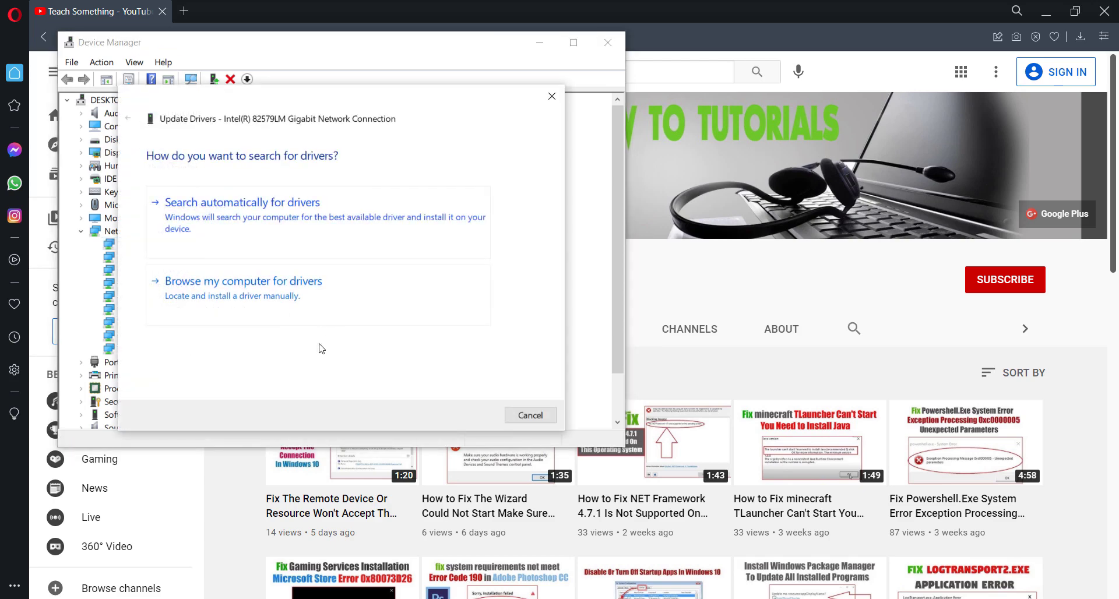
pyautogui.click(320, 216)
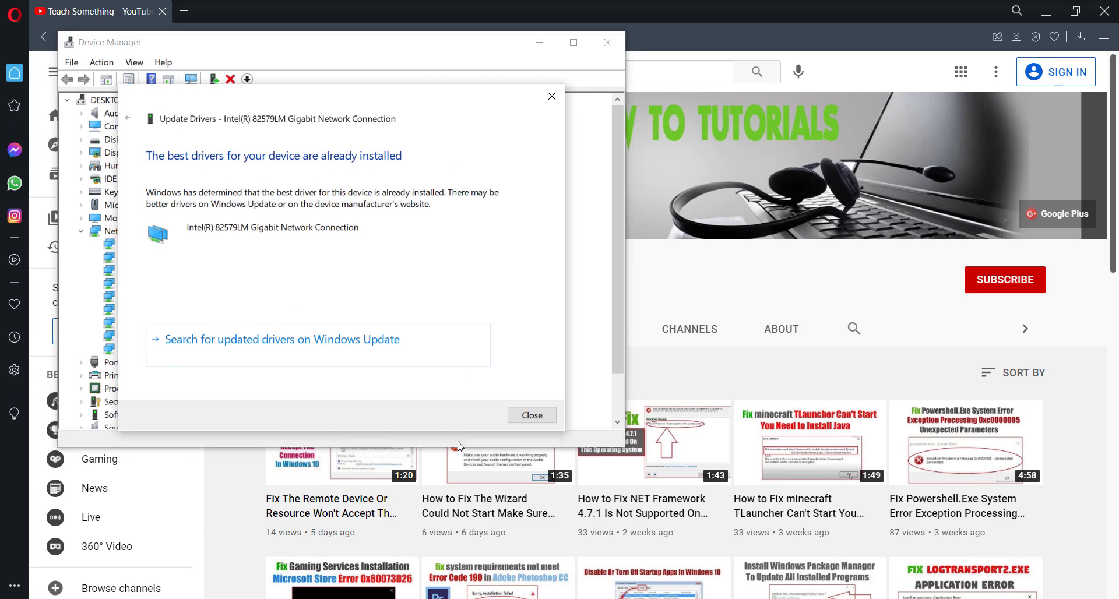
pyautogui.click(552, 418)
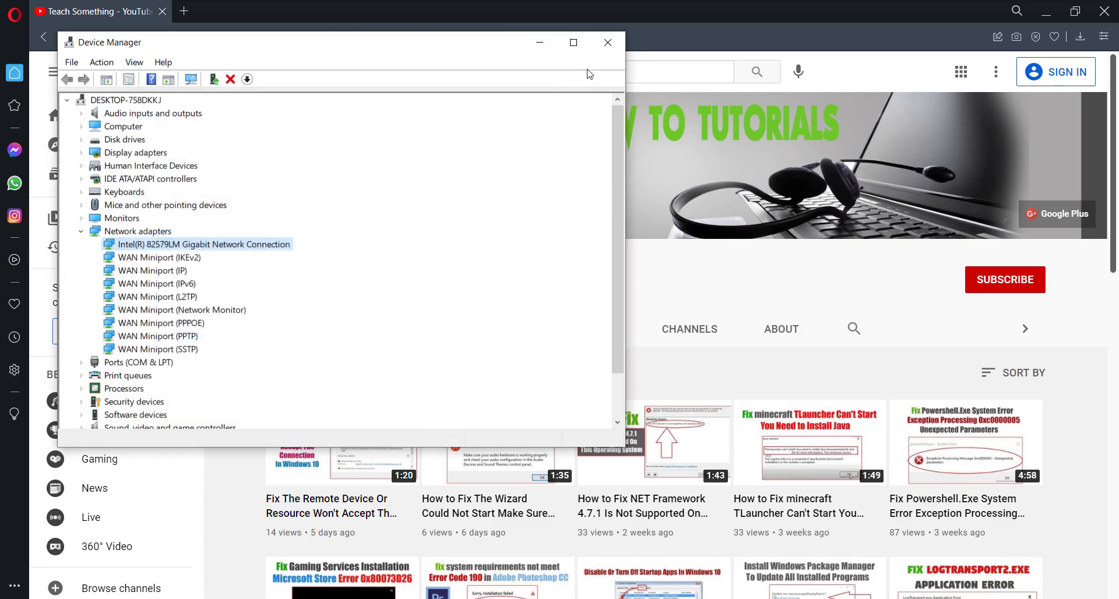
pyautogui.click(606, 38)
pyautogui.click(16, 595)
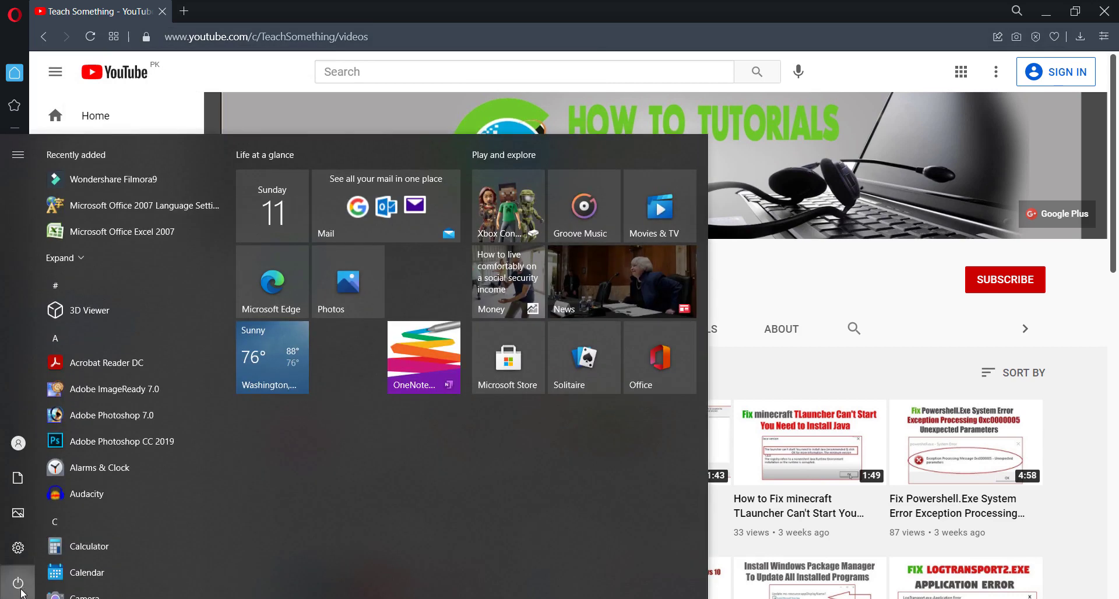
# Dismiss the power options without restarting, then bring up the Windows search panel.
pyautogui.click(18, 583)
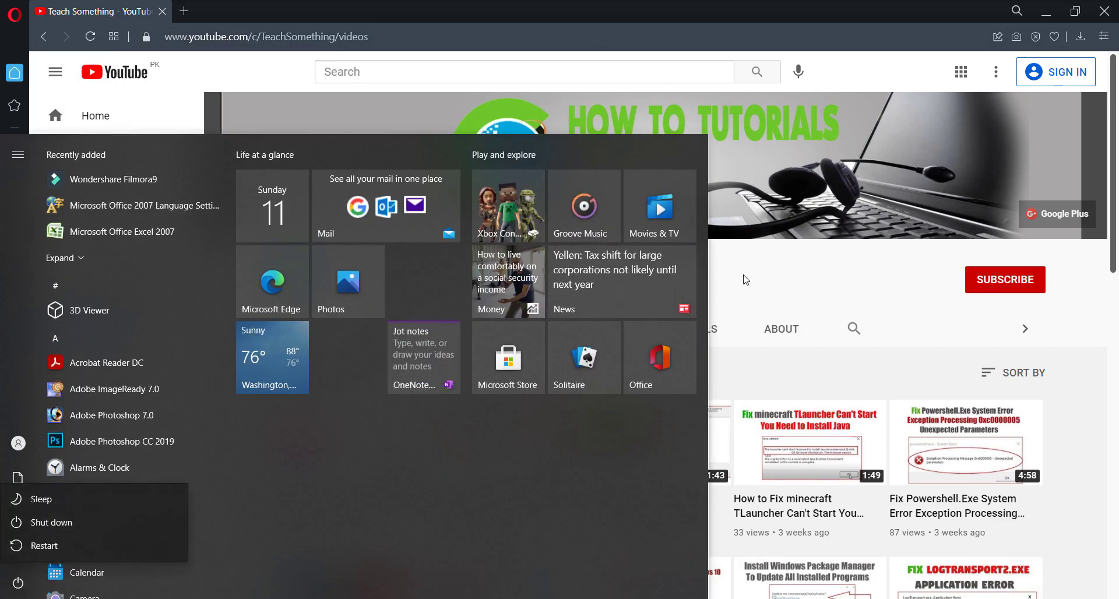
pyautogui.press('Escape')
pyautogui.press('Escape')
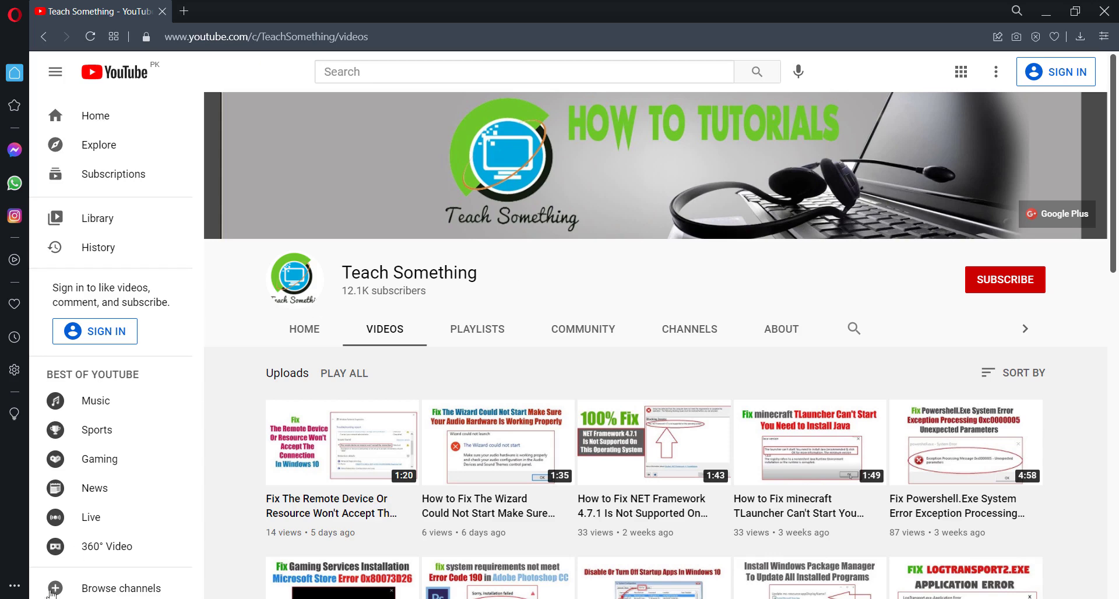
pyautogui.press('super+s')
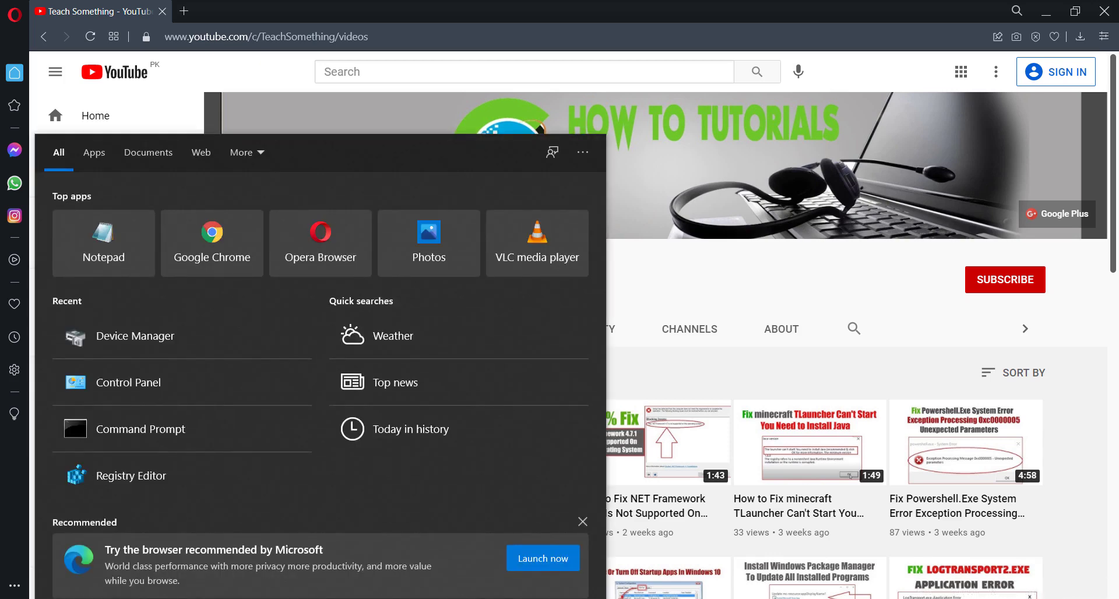
# Launch Command Prompt as administrator from the cmd search result.
pyautogui.write('cmd')
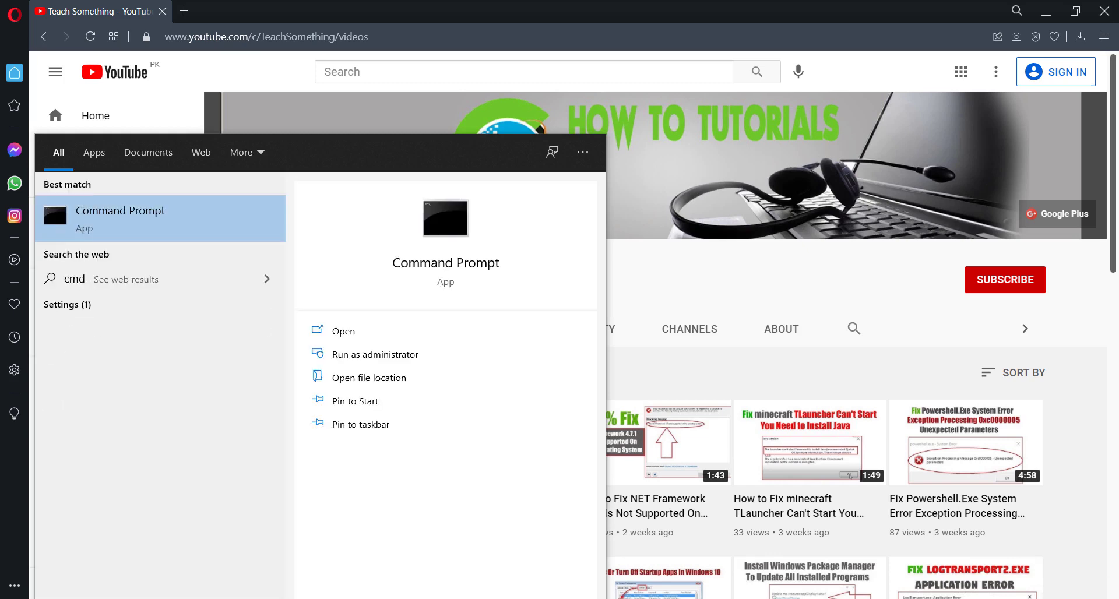
pyautogui.rightClick(138, 214)
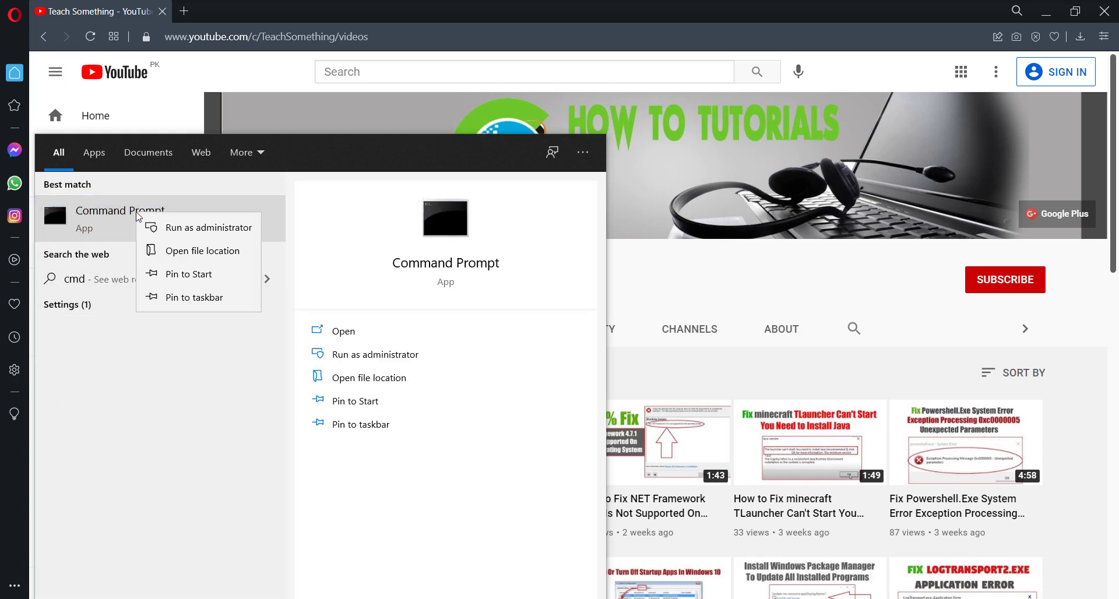
pyautogui.click(182, 228)
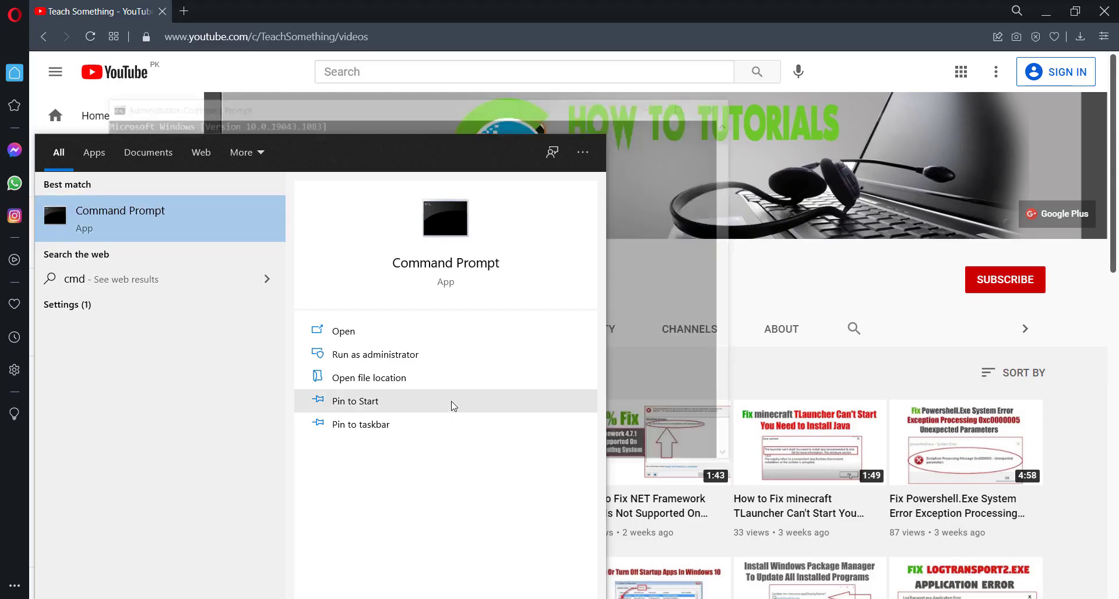
pyautogui.click(529, 109)
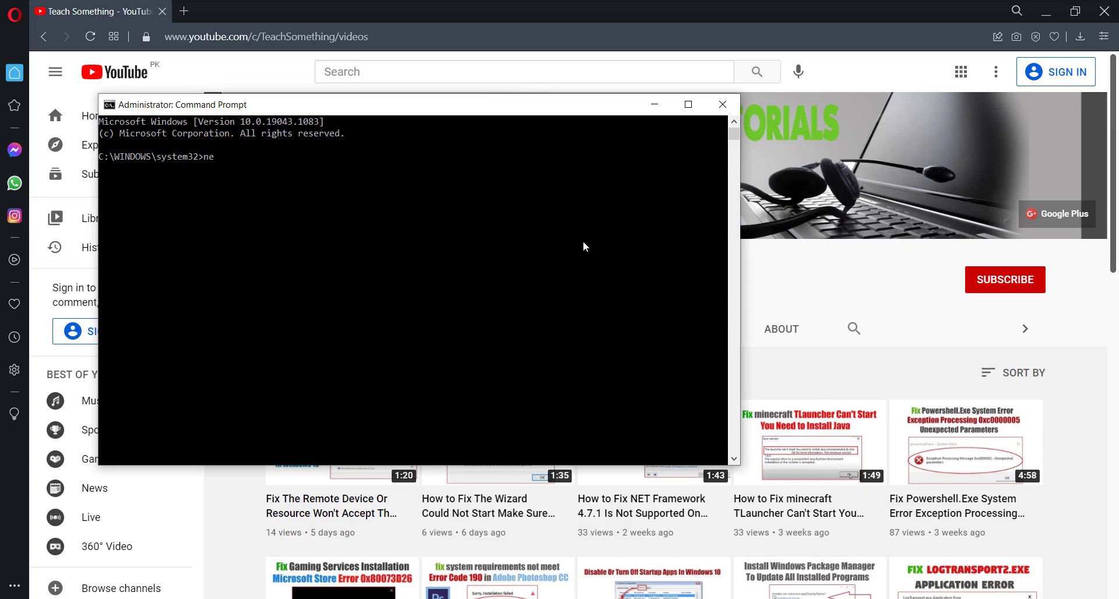
# Run 'netsh winsock reset' and 'netsh int ipv4 reset', then exit the prompt.
pyautogui.write('netsh winsock reset')
pyautogui.press('Return')
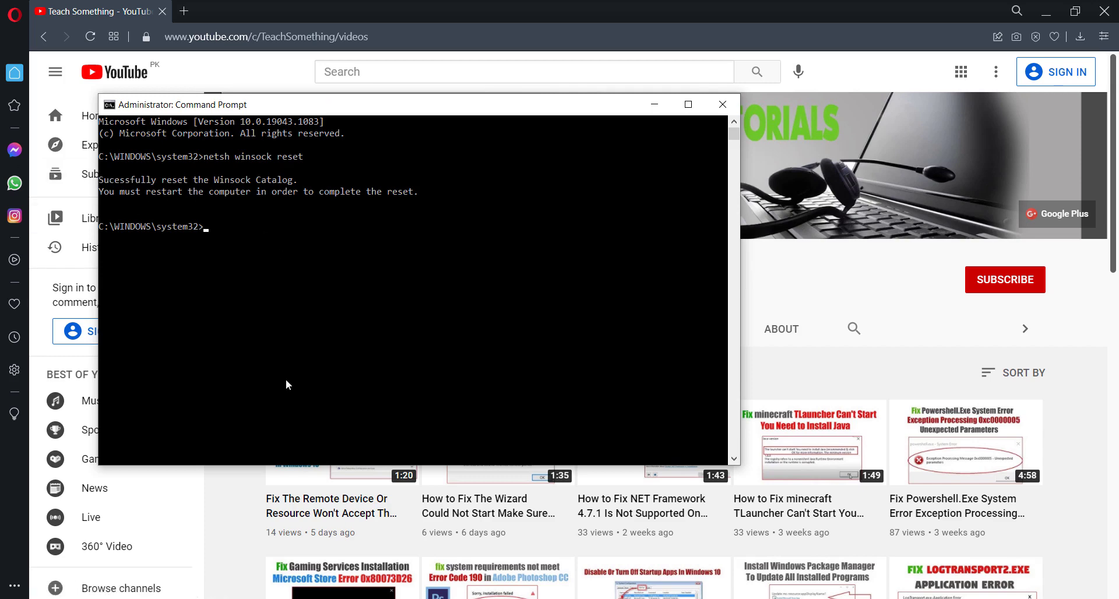
pyautogui.write('netsh int ipv4 reset')
pyautogui.press('Return')
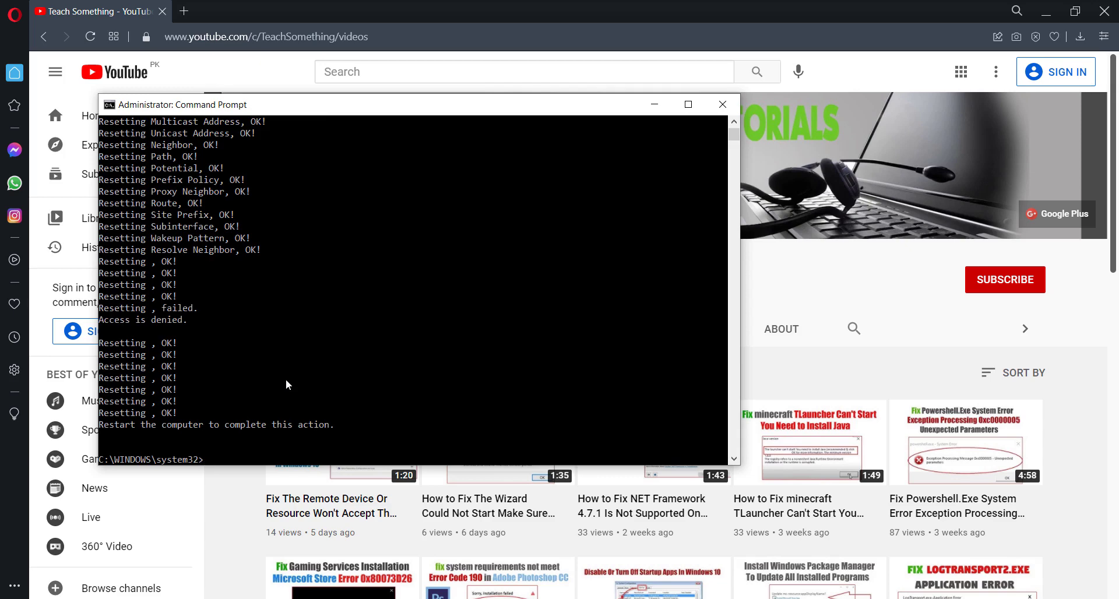
pyautogui.write('exit')
pyautogui.press('Return')
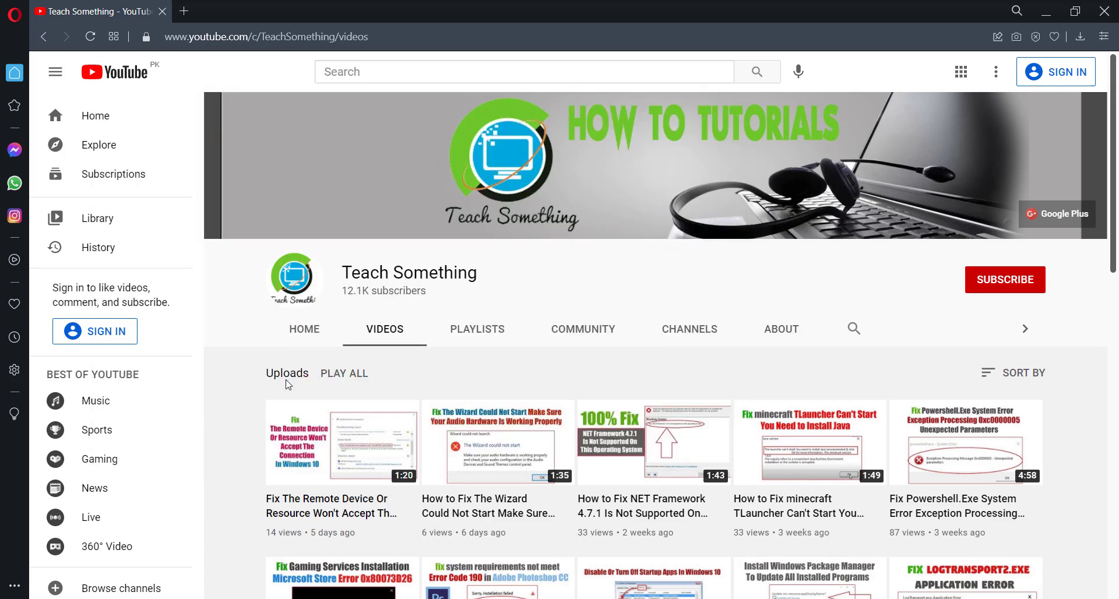
pyautogui.press('super')
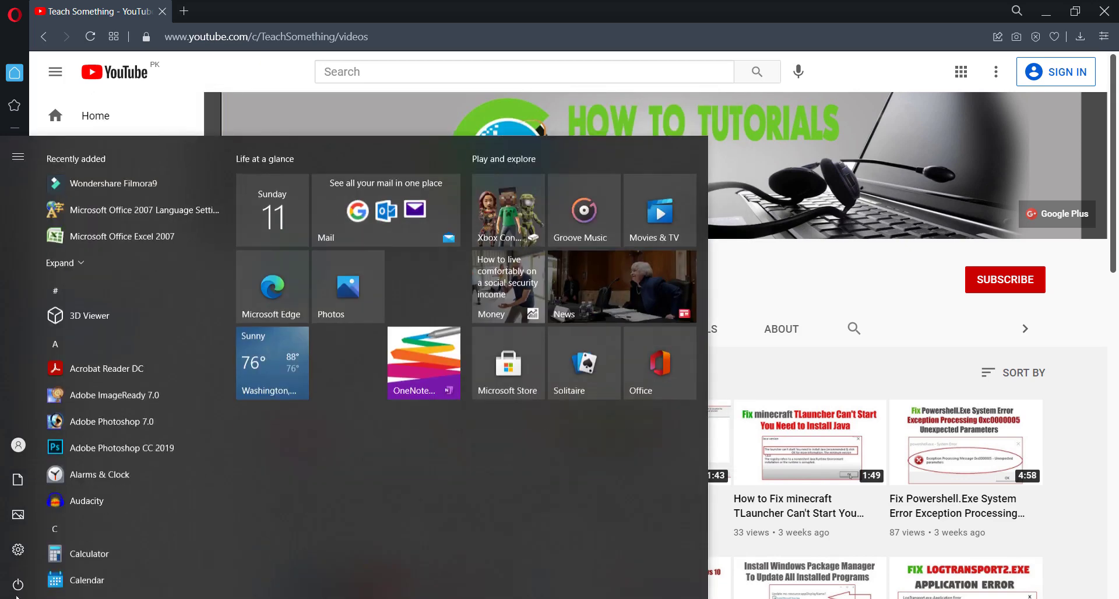
pyautogui.click(18, 583)
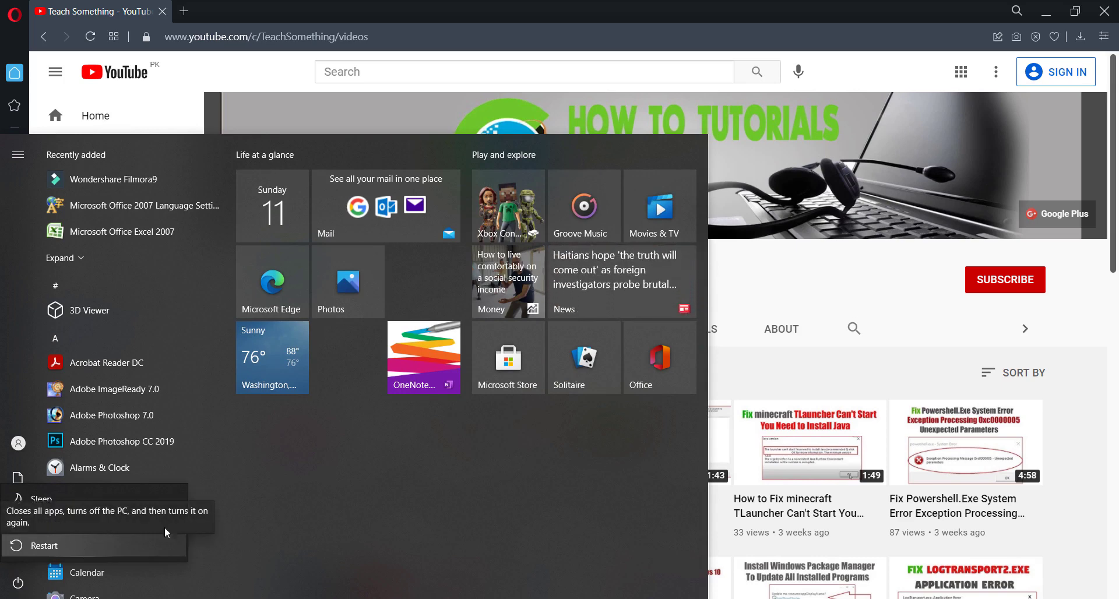
pyautogui.click(800, 286)
pyautogui.click(800, 285)
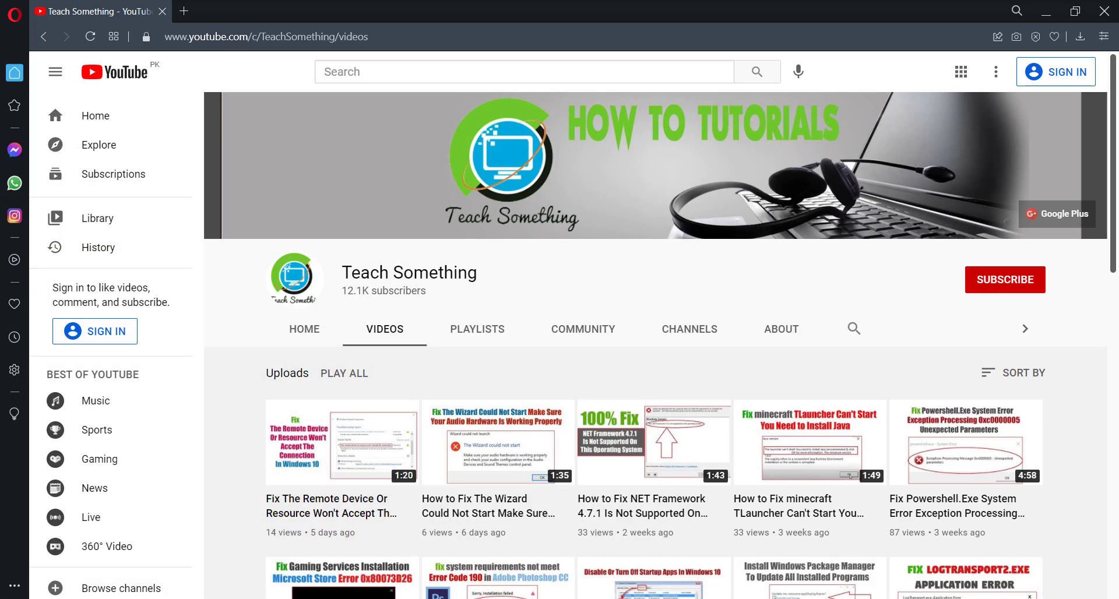
# Uninstall the Intel 82579LM adapter from Network adapters in Device Manager, confirming the removal.
pyautogui.press('super+s')
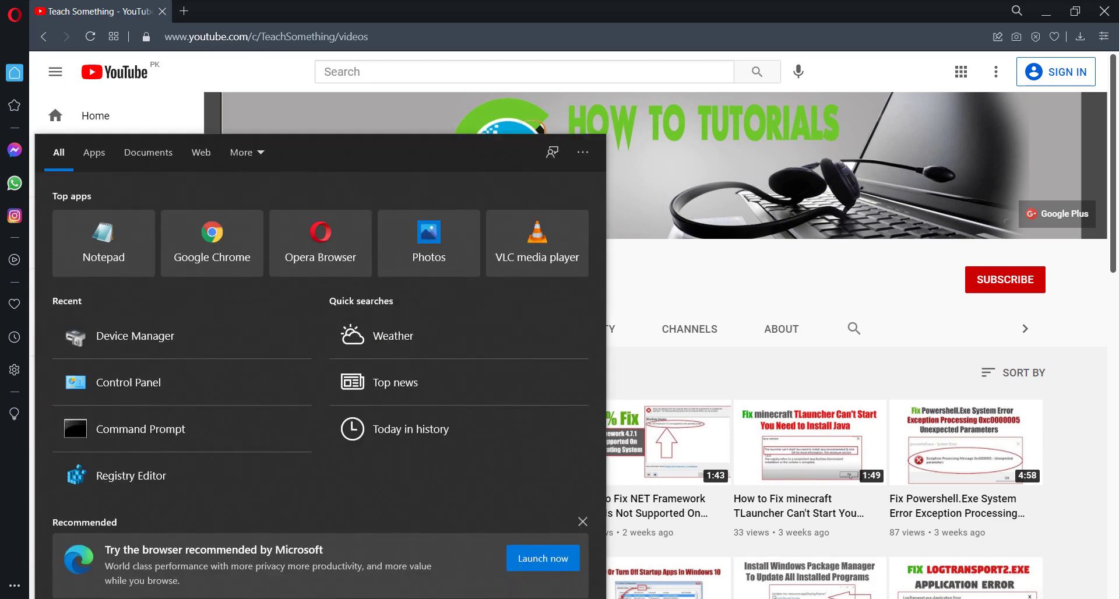
pyautogui.write('Dev')
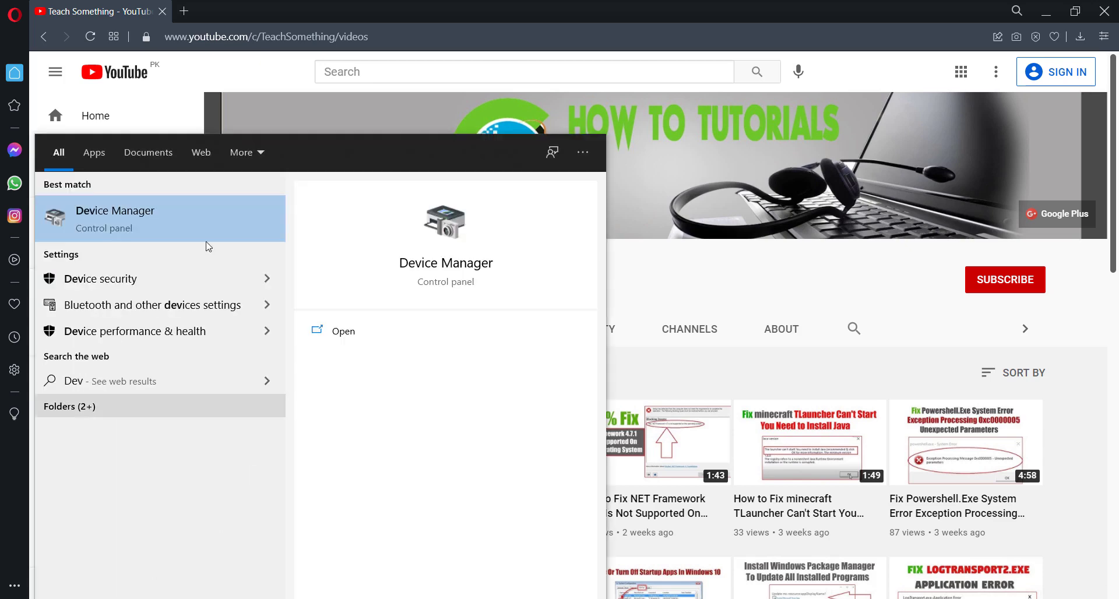
pyautogui.click(138, 215)
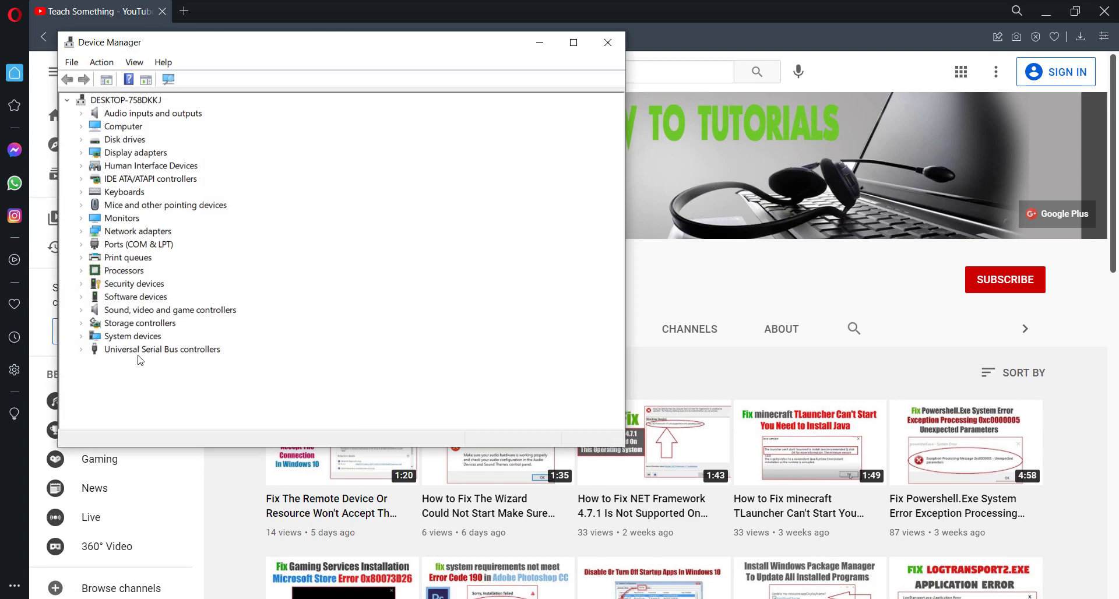
pyautogui.click(81, 232)
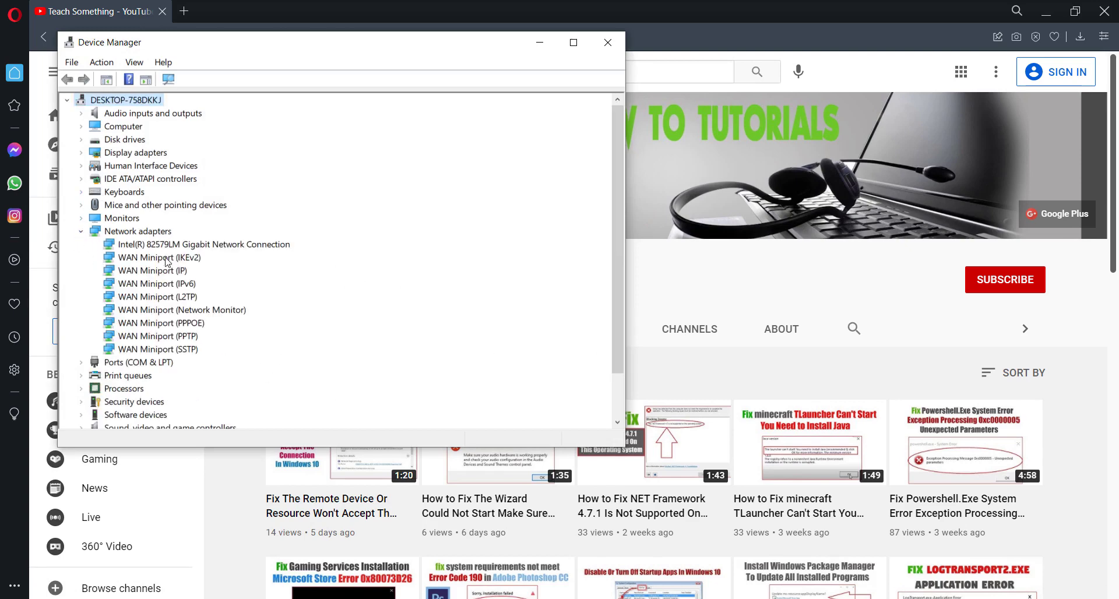
pyautogui.click(244, 249)
pyautogui.rightClick(140, 248)
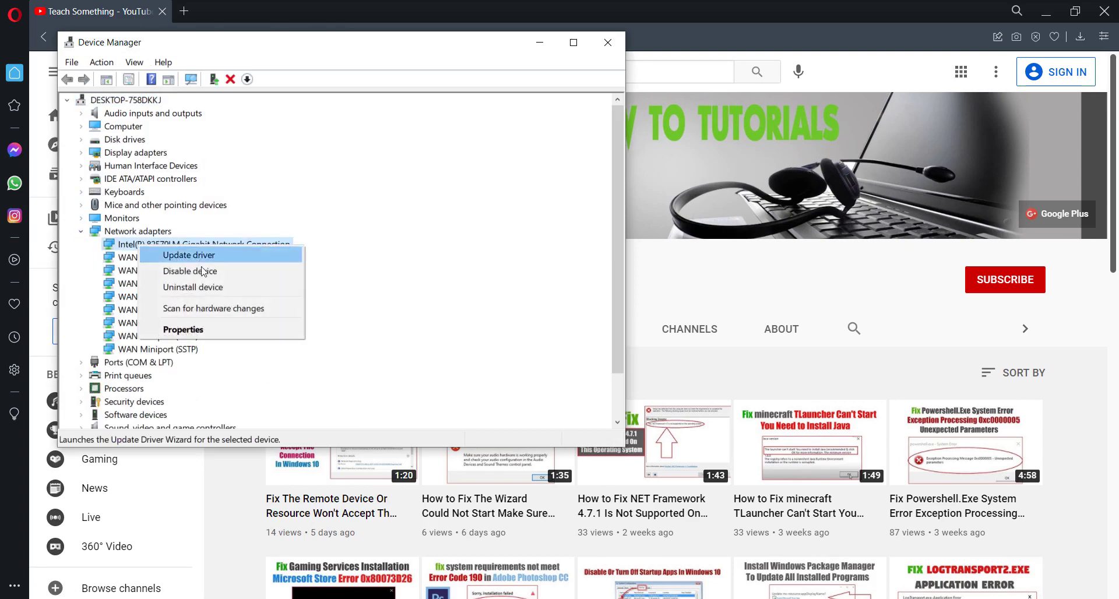
pyautogui.click(212, 298)
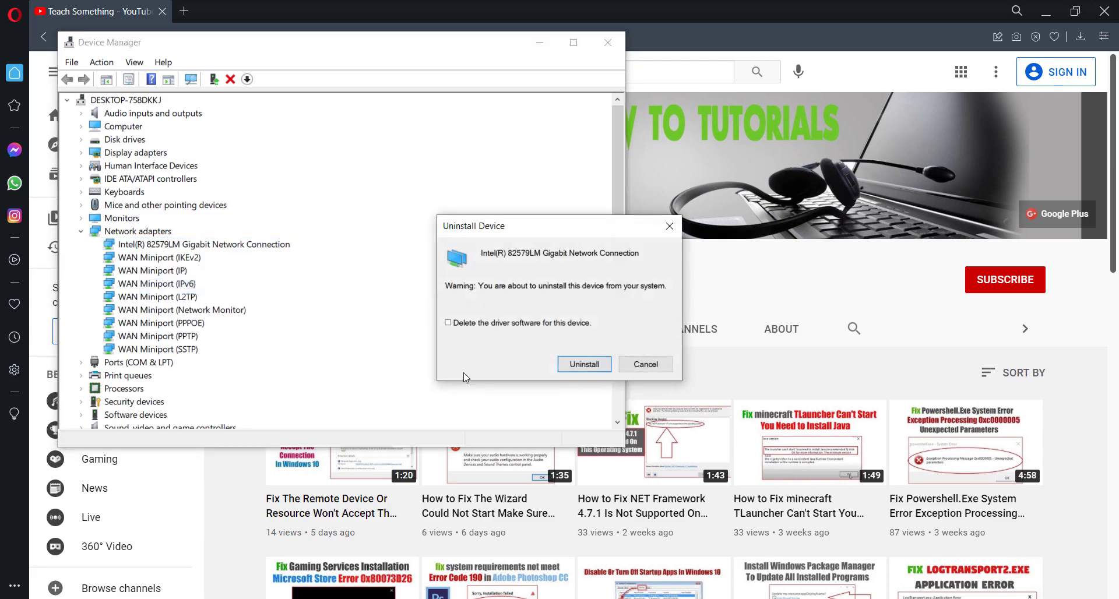
pyautogui.click(583, 364)
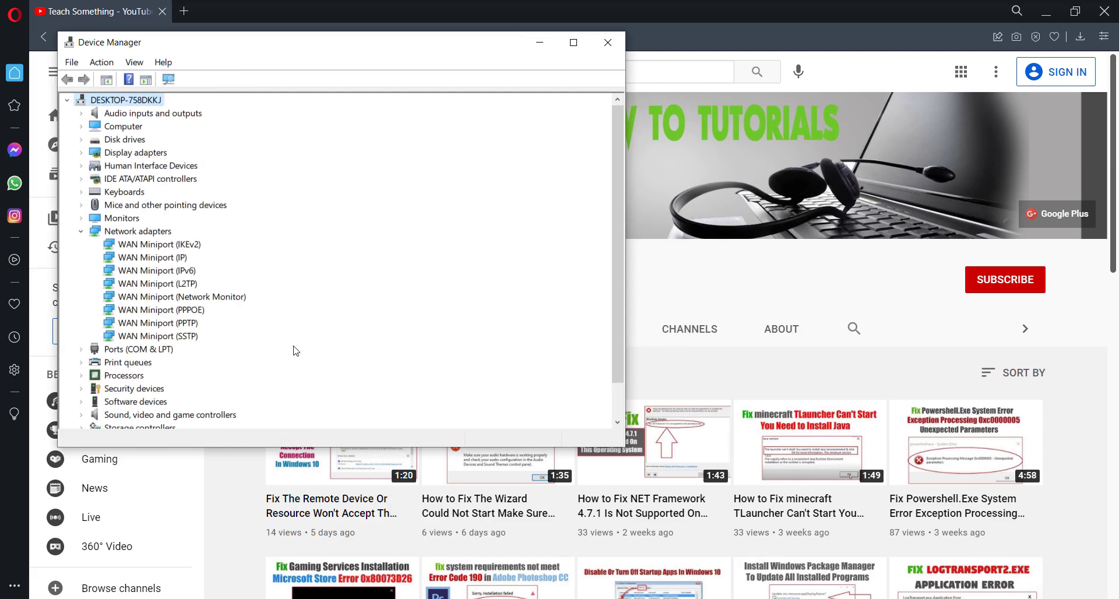
pyautogui.click(107, 64)
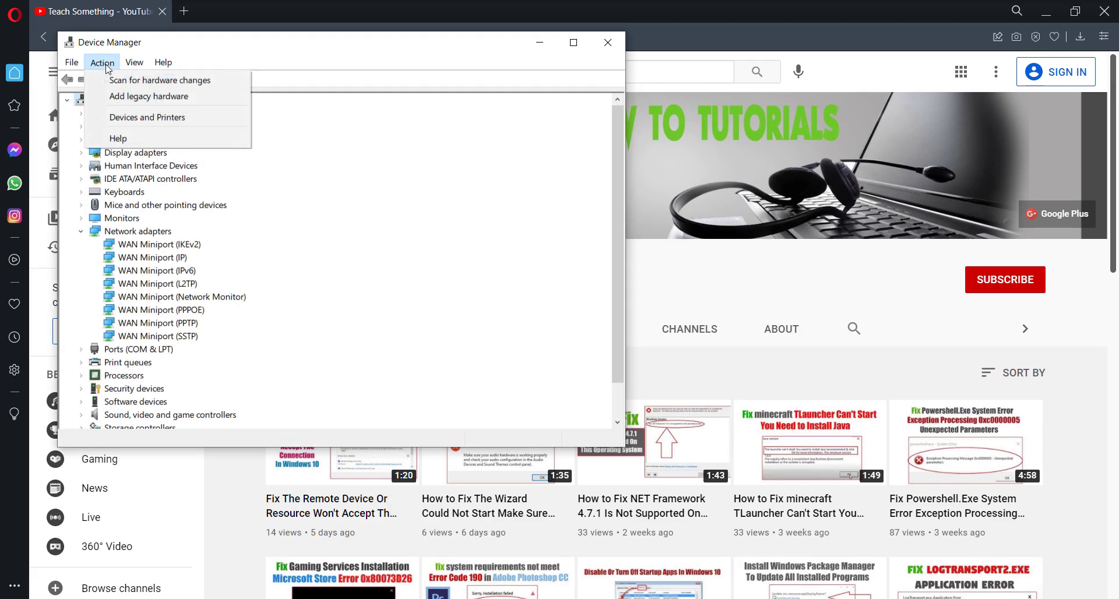
# Scan for hardware changes to restore the Intel 82579LM adapter, confirm its driver is best, and close Device Manager.
pyautogui.click(154, 87)
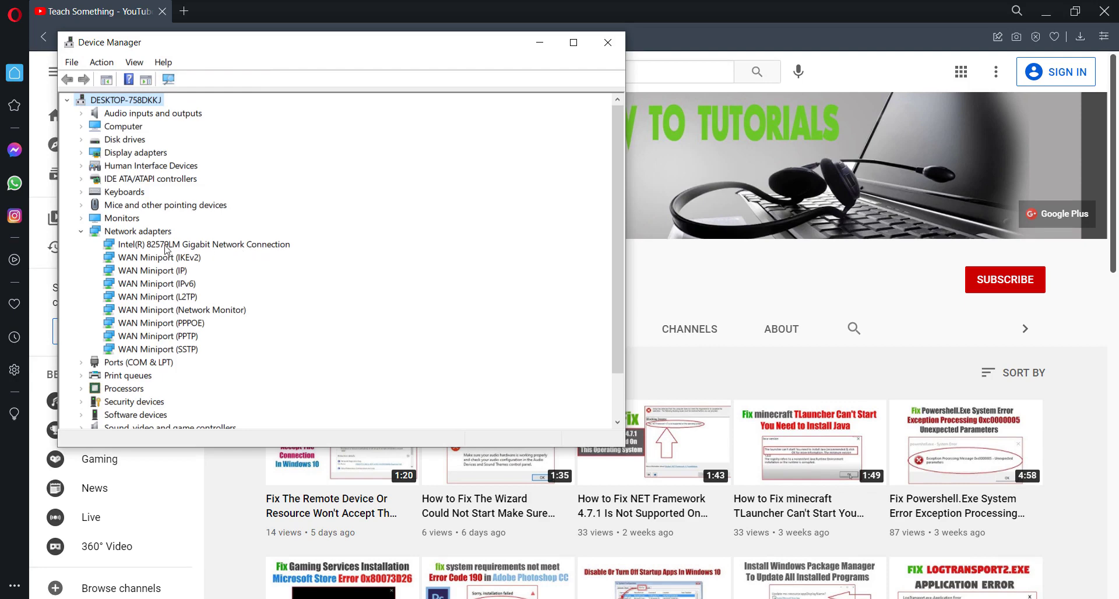
pyautogui.rightClick(233, 246)
pyautogui.click(254, 252)
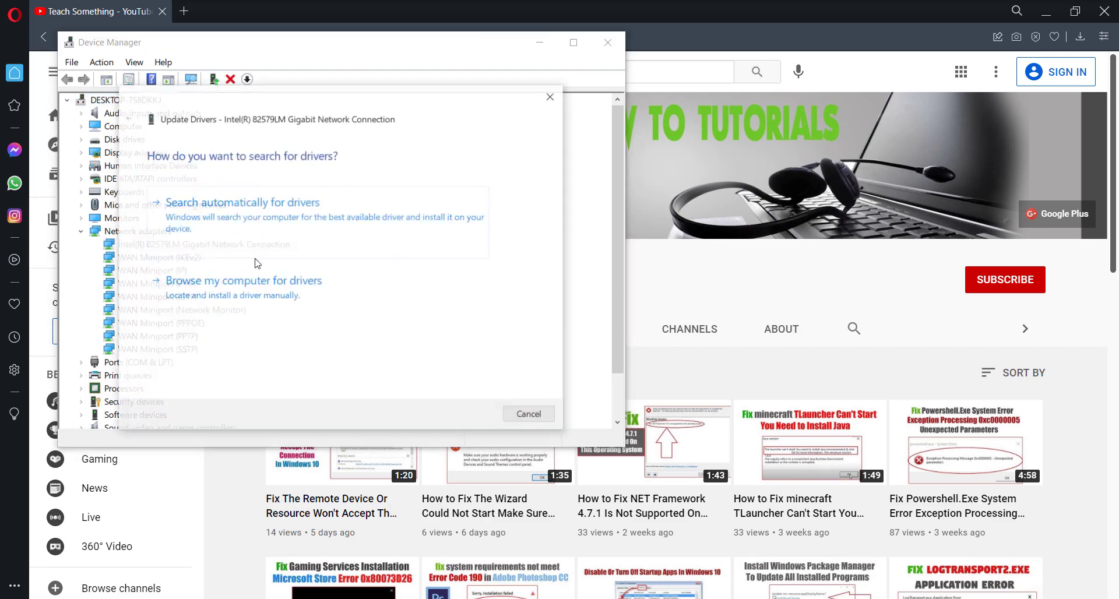
pyautogui.click(246, 220)
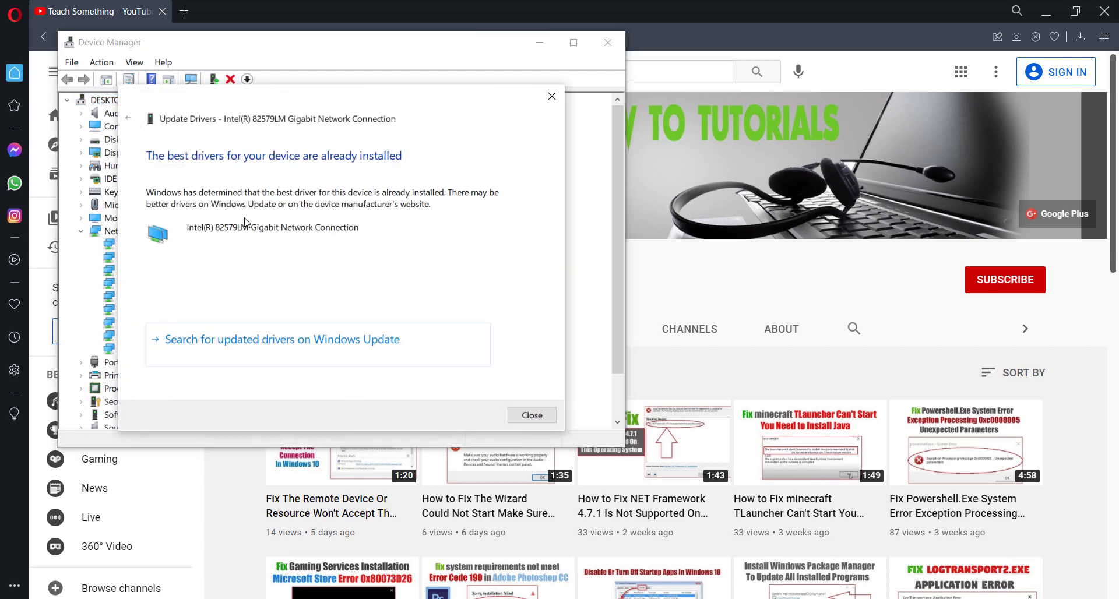
pyautogui.click(531, 416)
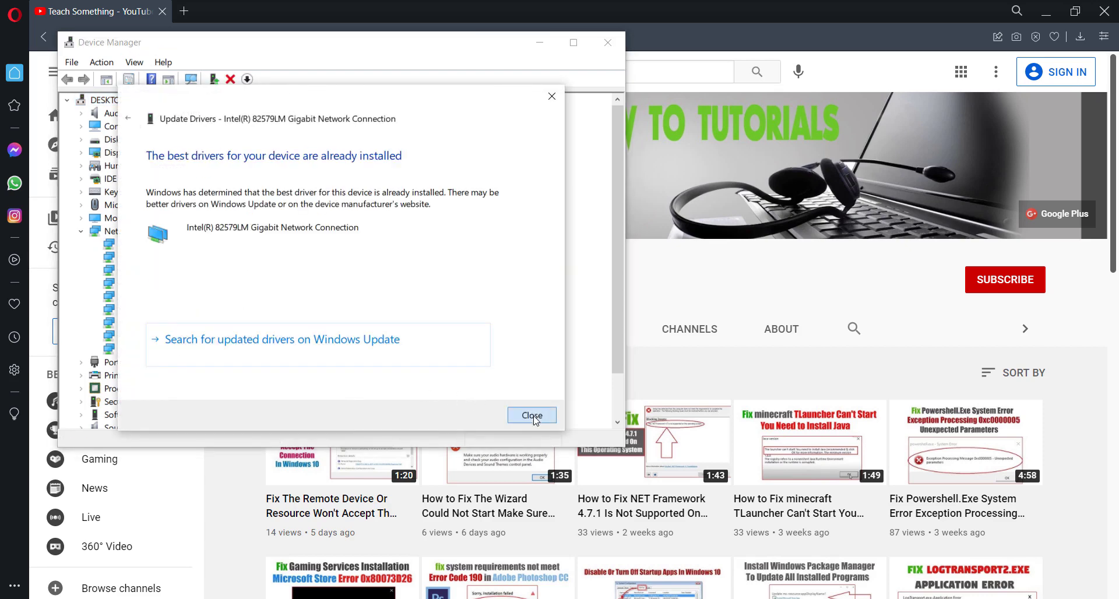
pyautogui.click(606, 43)
pyautogui.press('super')
pyautogui.click(18, 583)
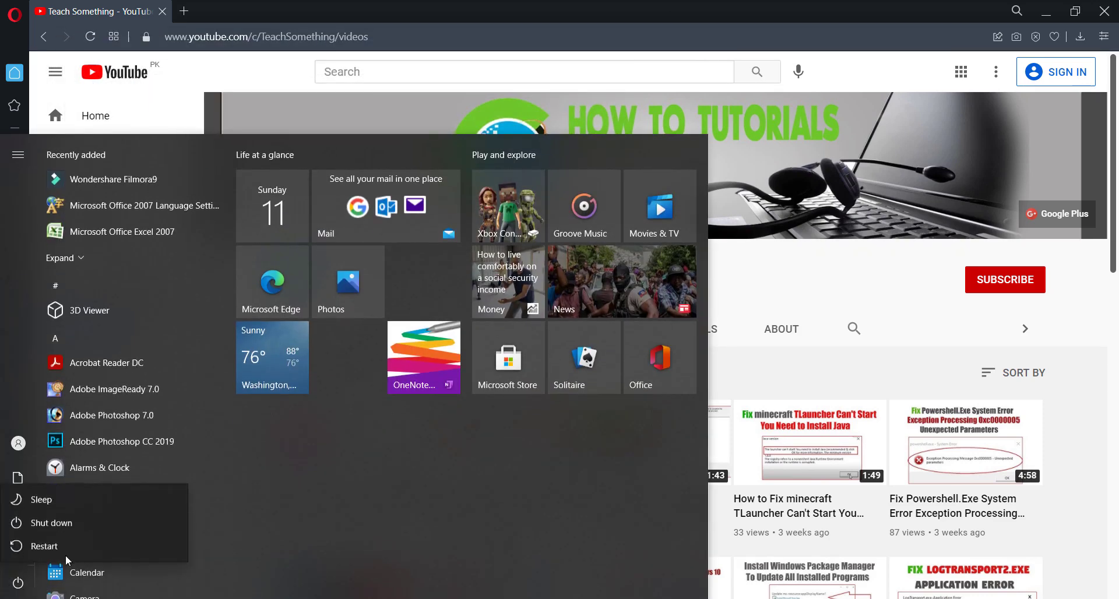
pyautogui.press('Escape')
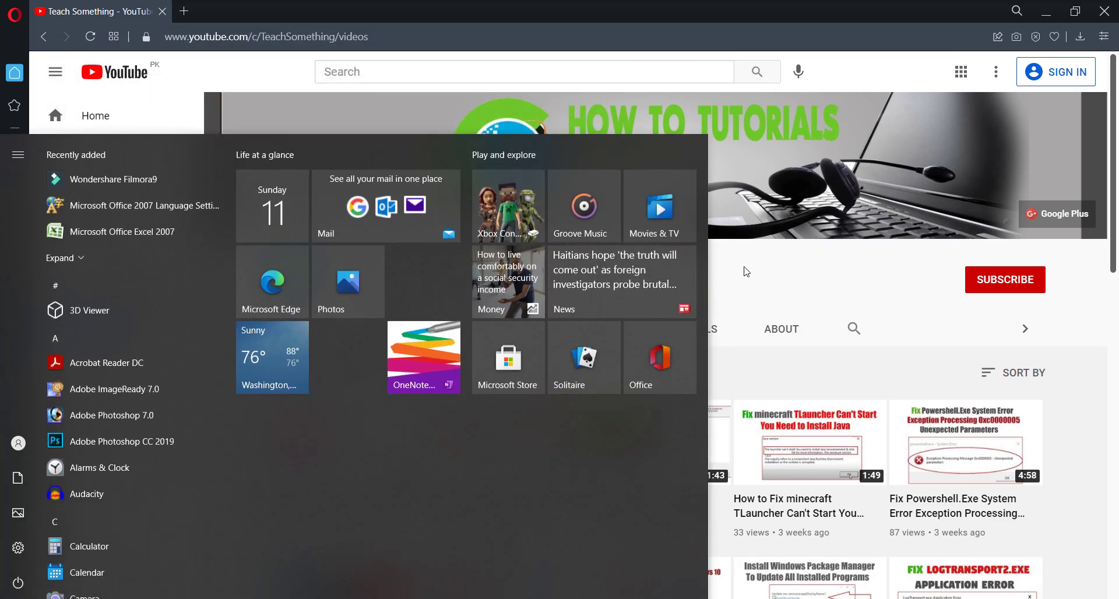
pyautogui.press('Escape')
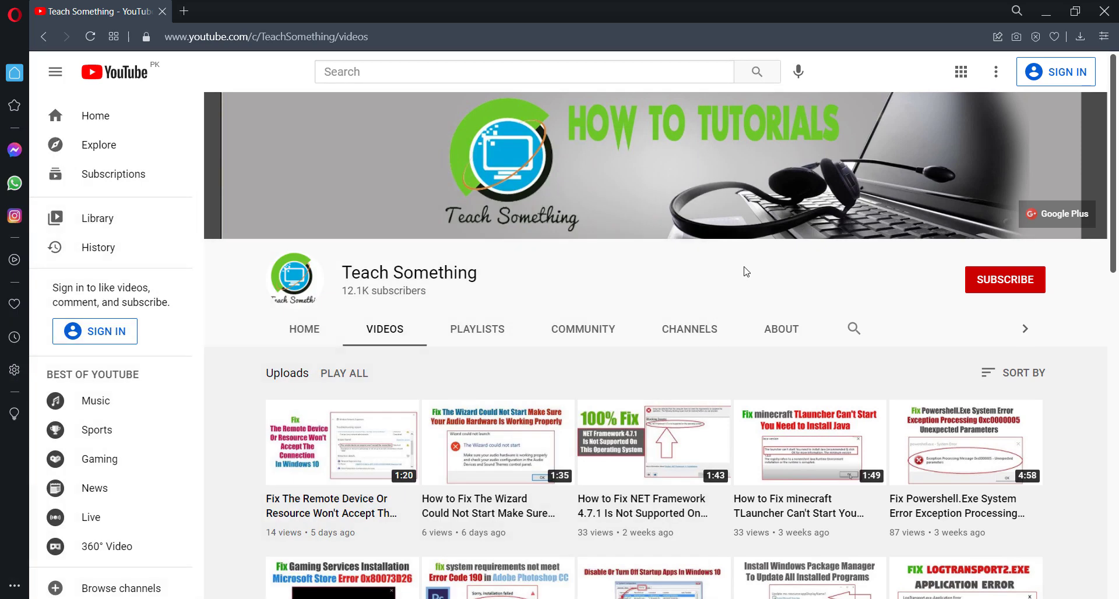